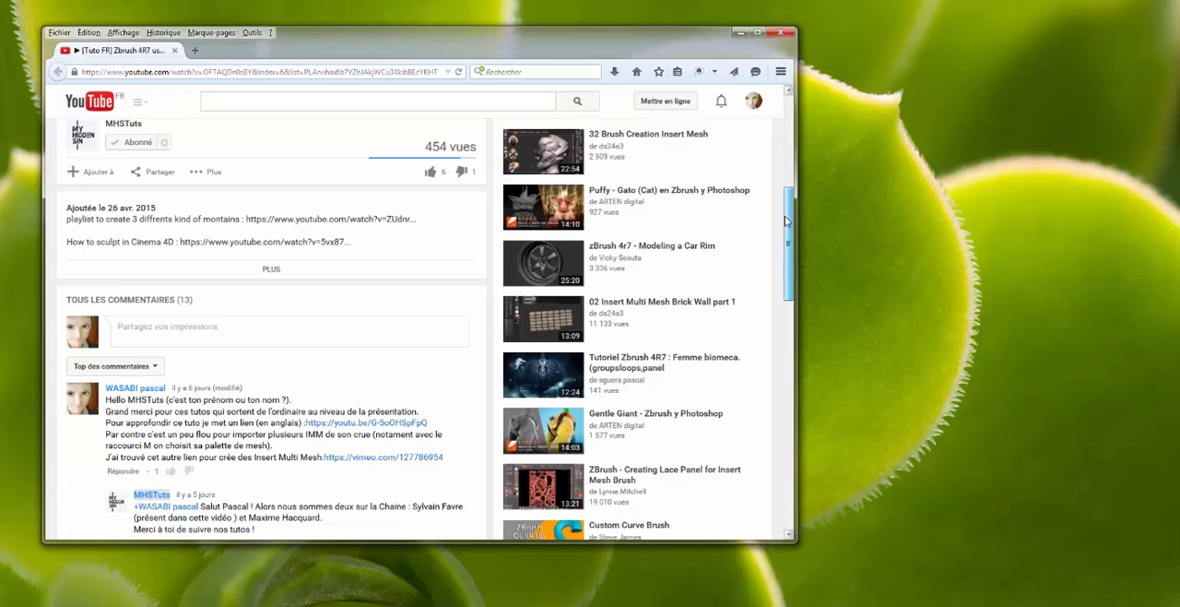
left_click_drag(785, 213, 772, 235)
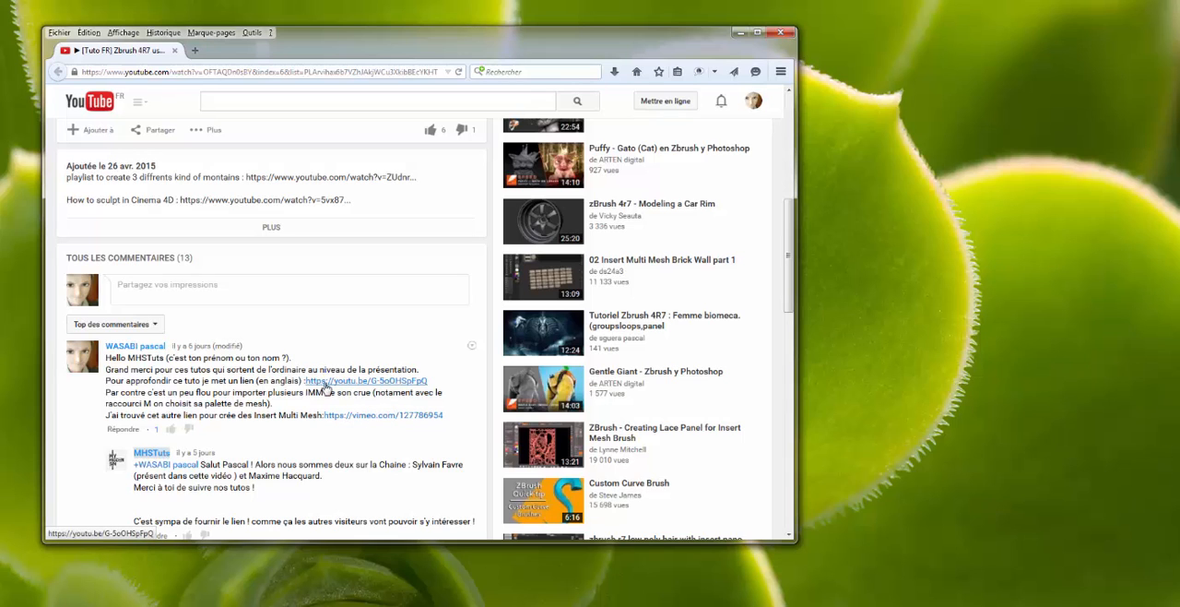
scroll(253, 269, "up", 5)
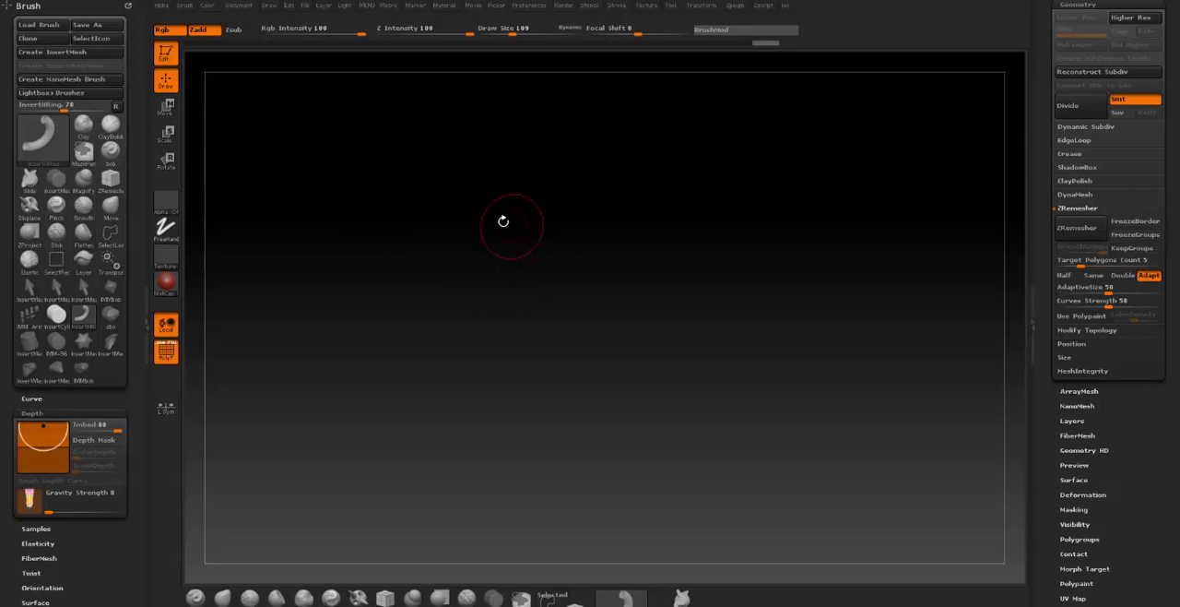
- Roll the mesh back through its undo history to the solid slanted-top cylinder and convert it into a PolyMesh3D
left_click_drag(1177, 252, 1176, 361)
left_click(1091, 209)
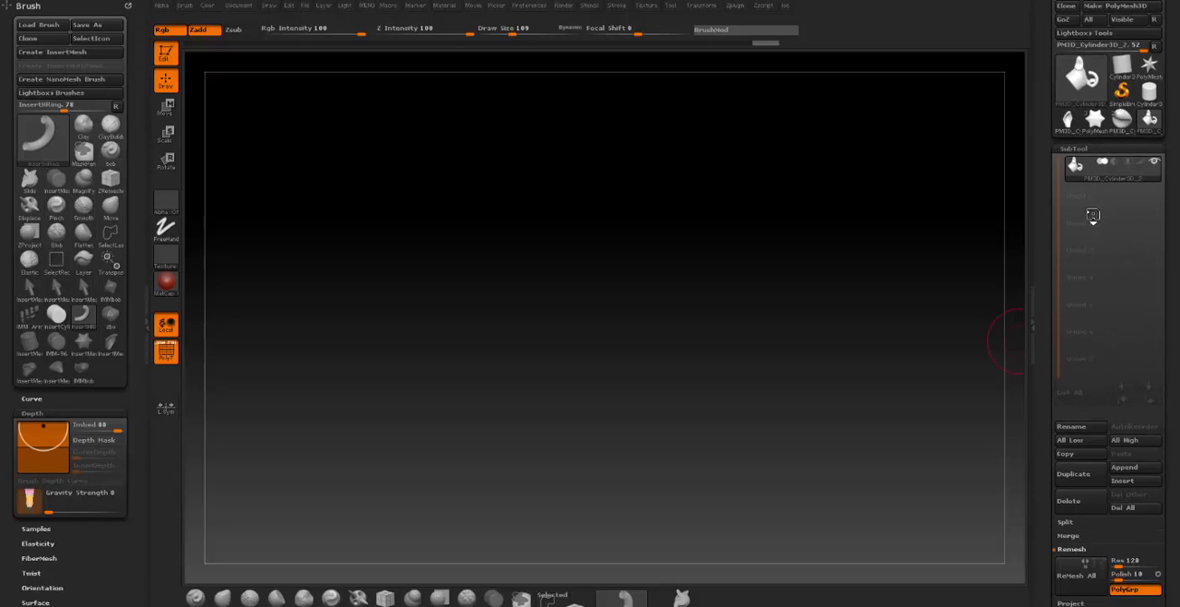
mouse_move(1074, 179)
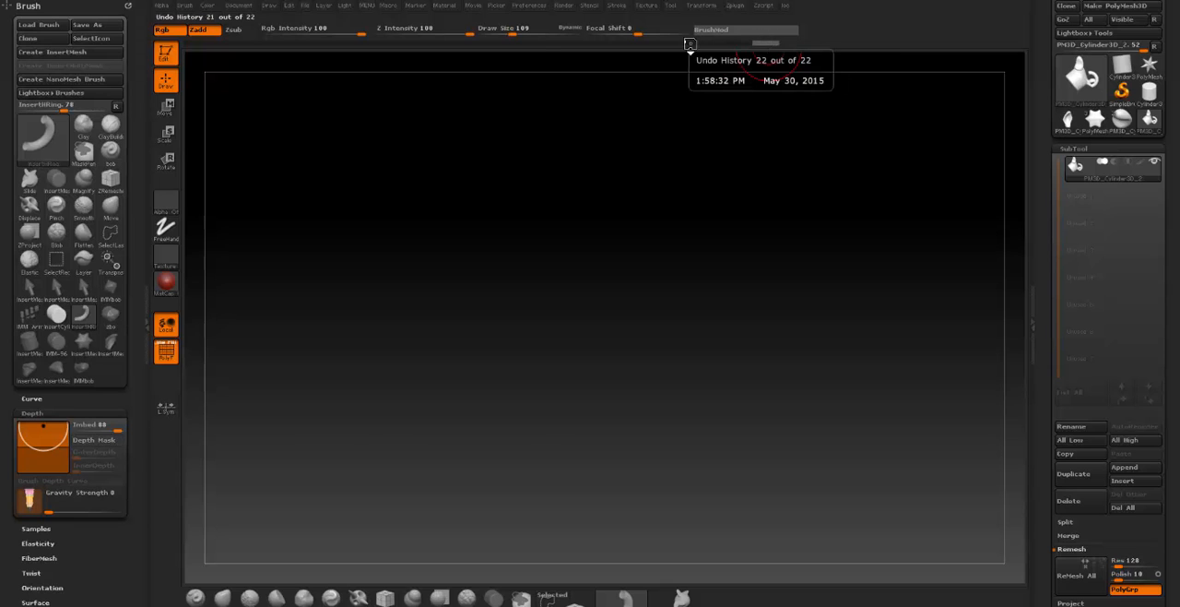
left_click_drag(762, 47, 372, 45)
left_click_drag(377, 102, 893, 218)
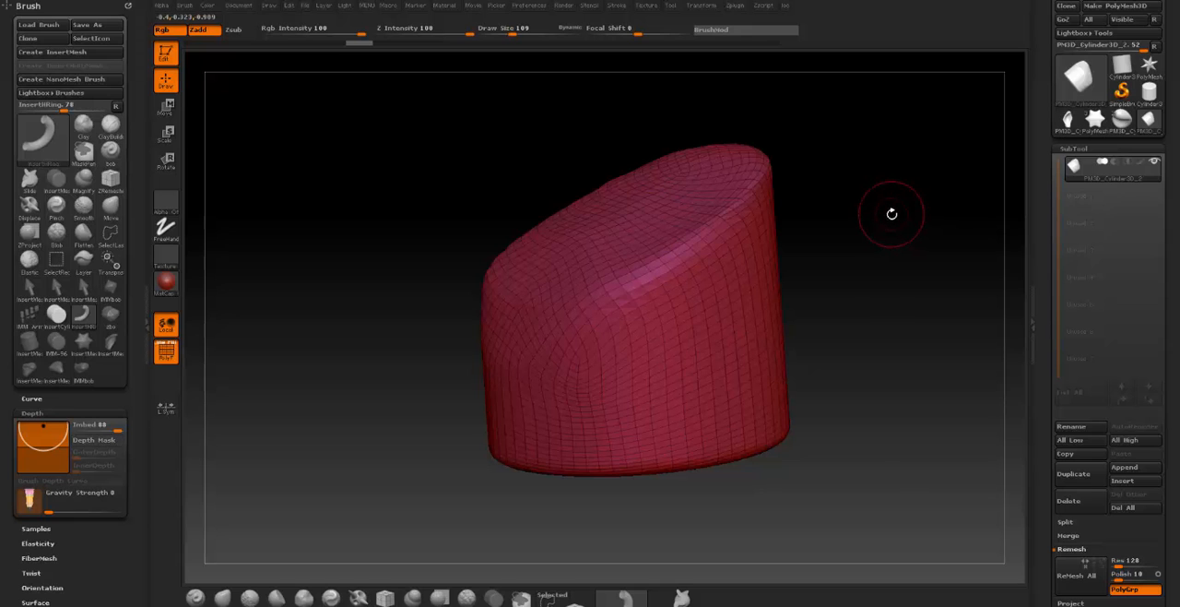
left_click_drag(676, 409, 626, 482)
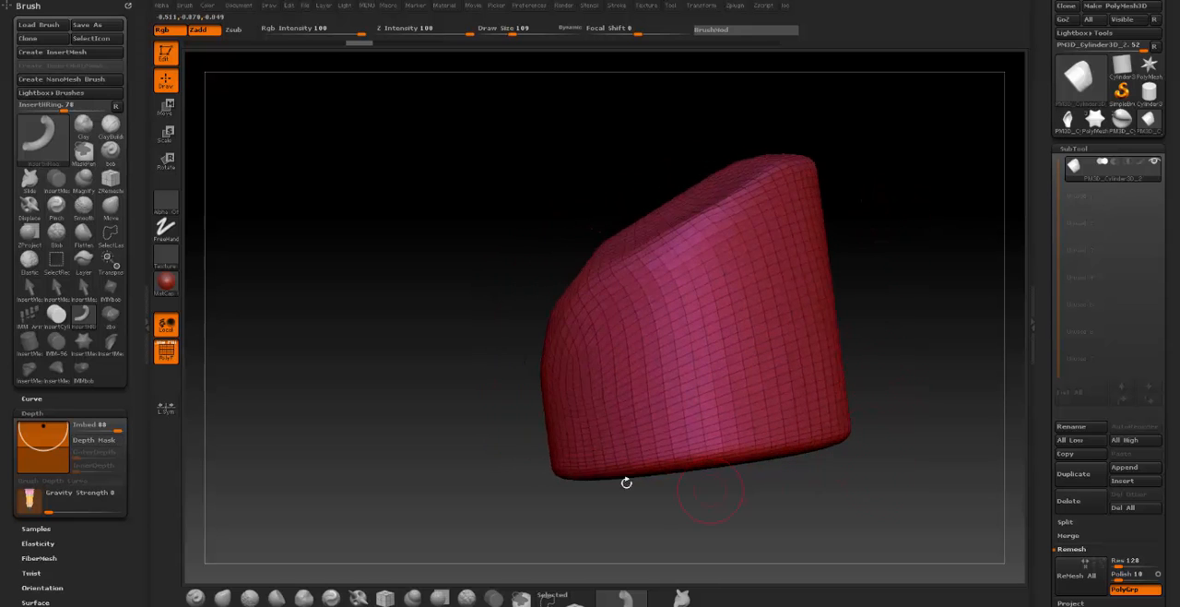
left_click_drag(329, 149, 998, 181)
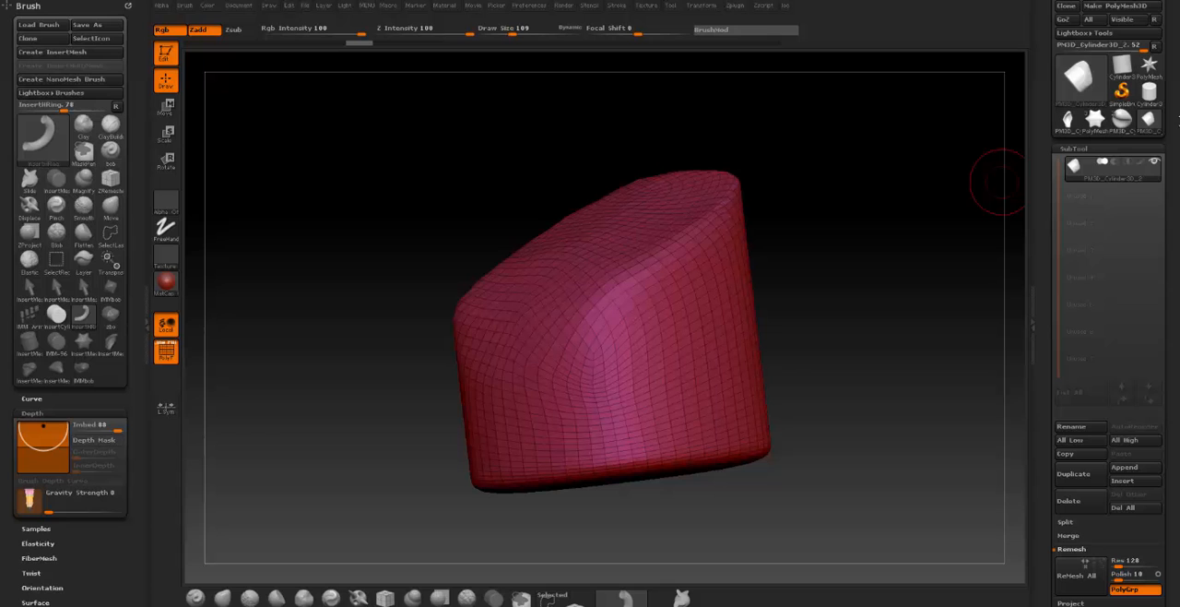
left_click(1140, 9)
- Mask a band around the base of the slanted cylinder and turn it into a separate polygroup
left_click_drag(927, 356, 832, 442)
mouse_move(882, 393)
left_mouse_down()
mouse_move(891, 418)
mouse_move(860, 374)
mouse_move(867, 390)
left_mouse_up()
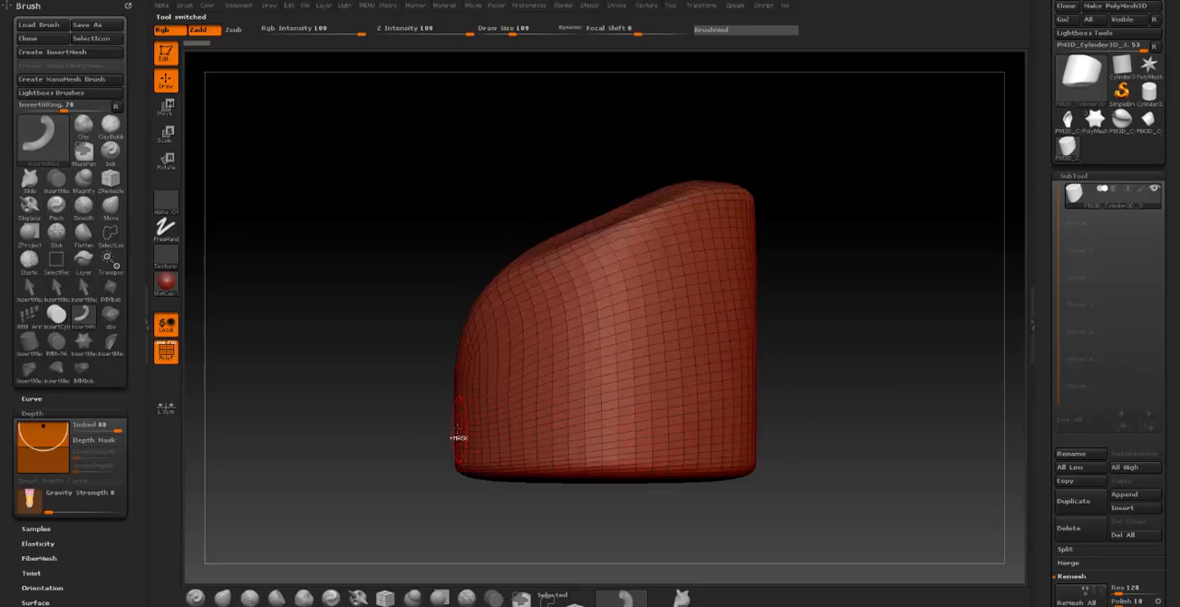
left_click_drag(408, 430, 803, 527, "ctrl")
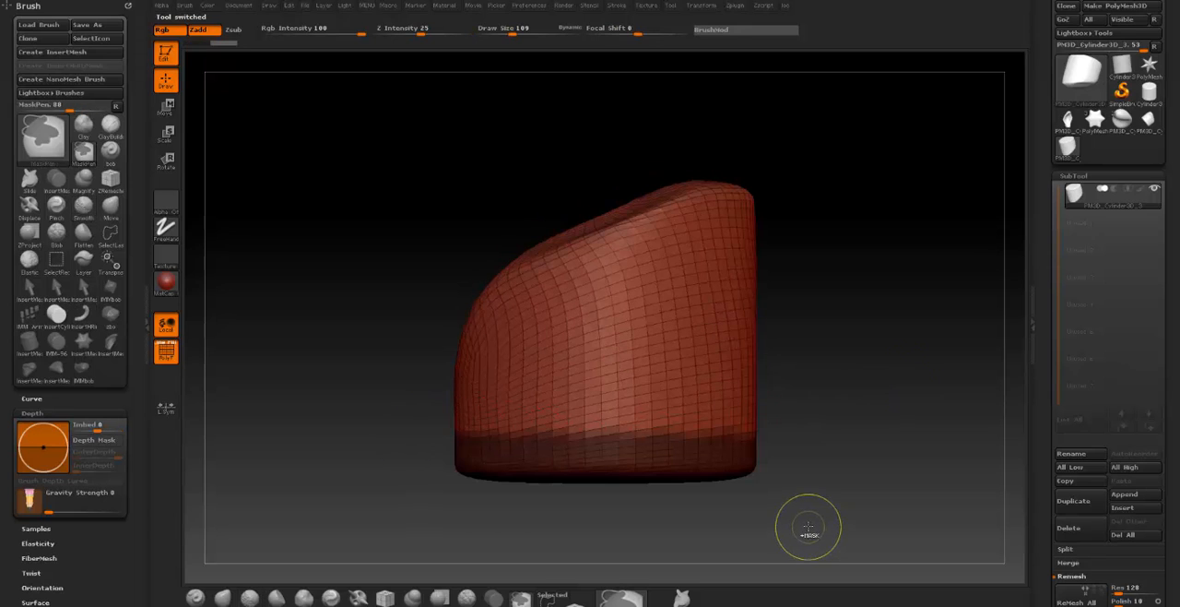
key("ctrl+w")
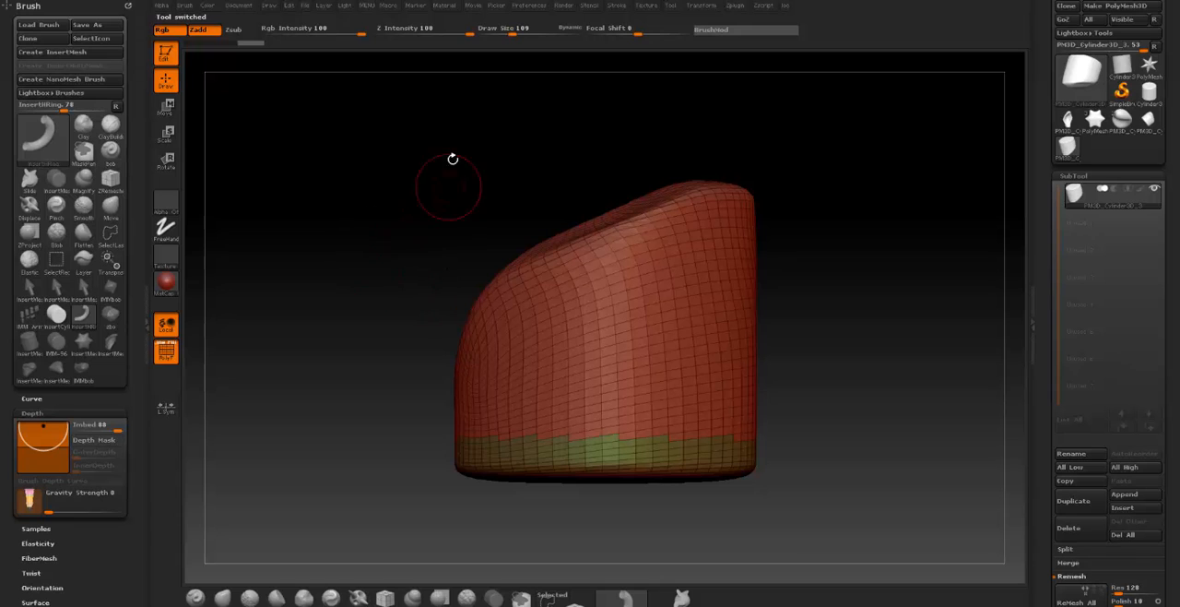
- Create a new InsertMesh brush from the cylinder with its slanted top facing the viewer
right_click_drag(408, 271, 414, 238, "alt")
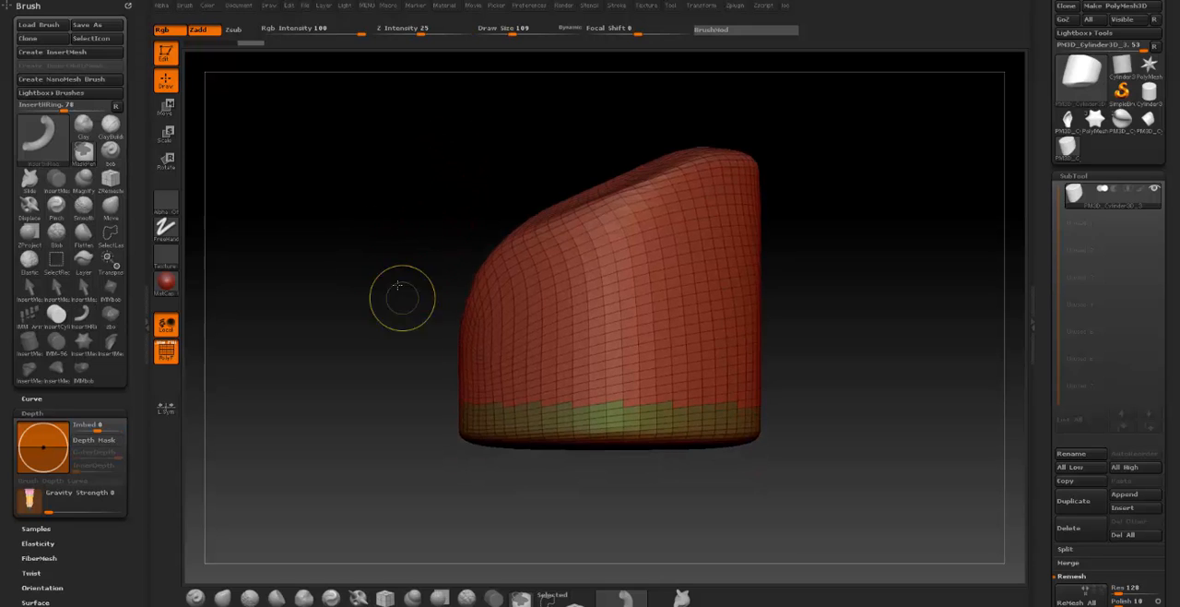
right_click_drag(400, 298, 396, 182, "ctrl")
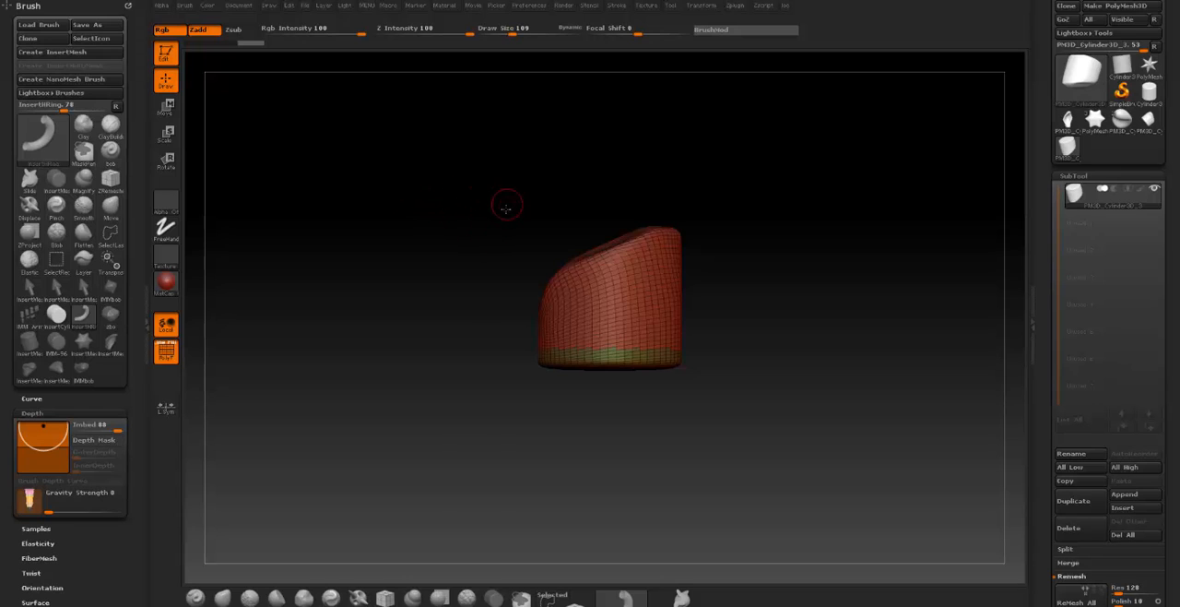
right_click_drag(506, 209, 514, 354)
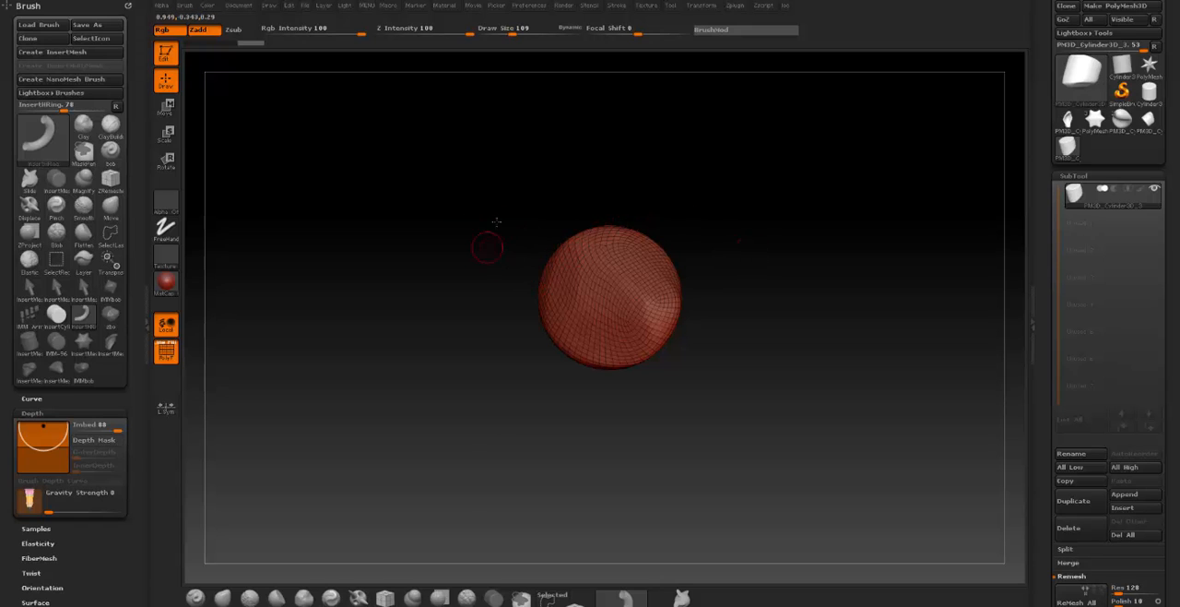
right_click_drag(496, 222, 492, 252)
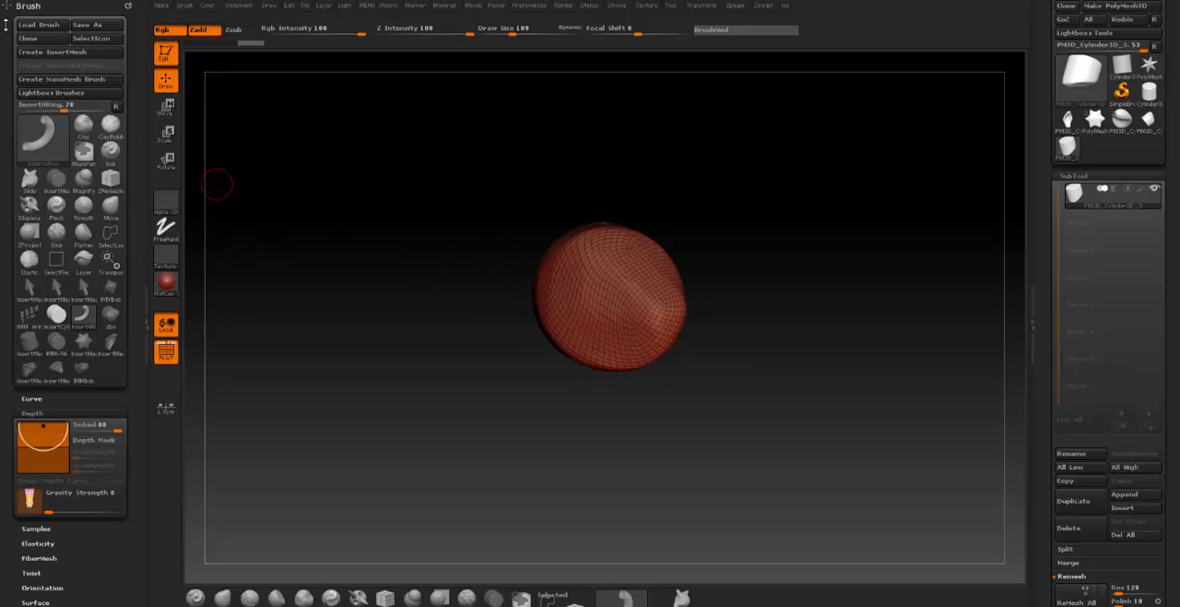
left_click(51, 54)
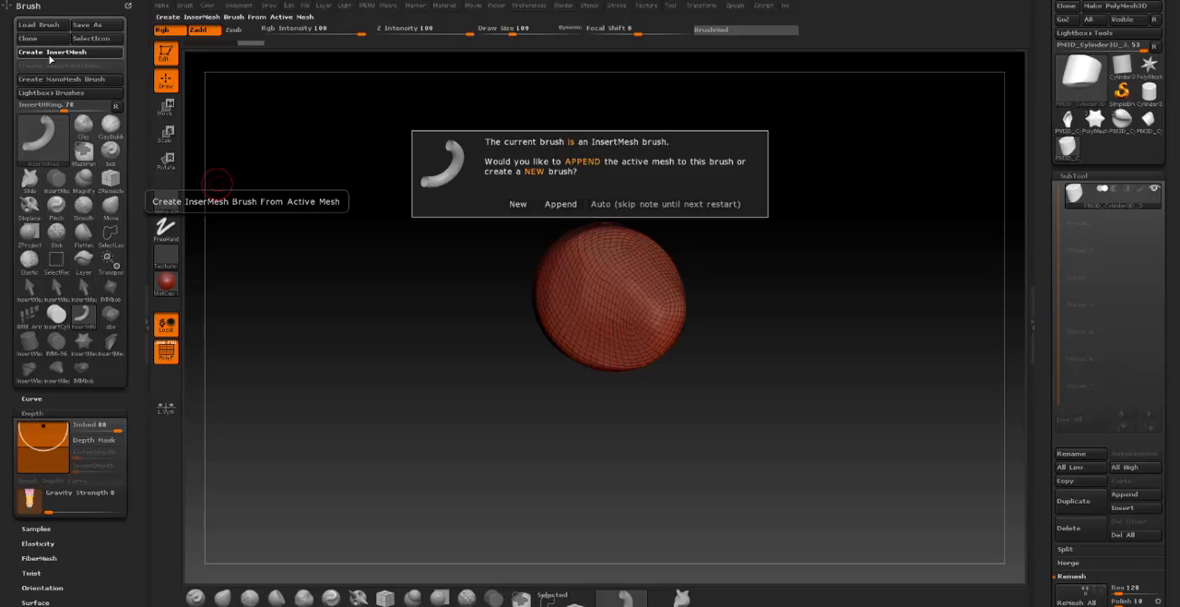
left_click(519, 203)
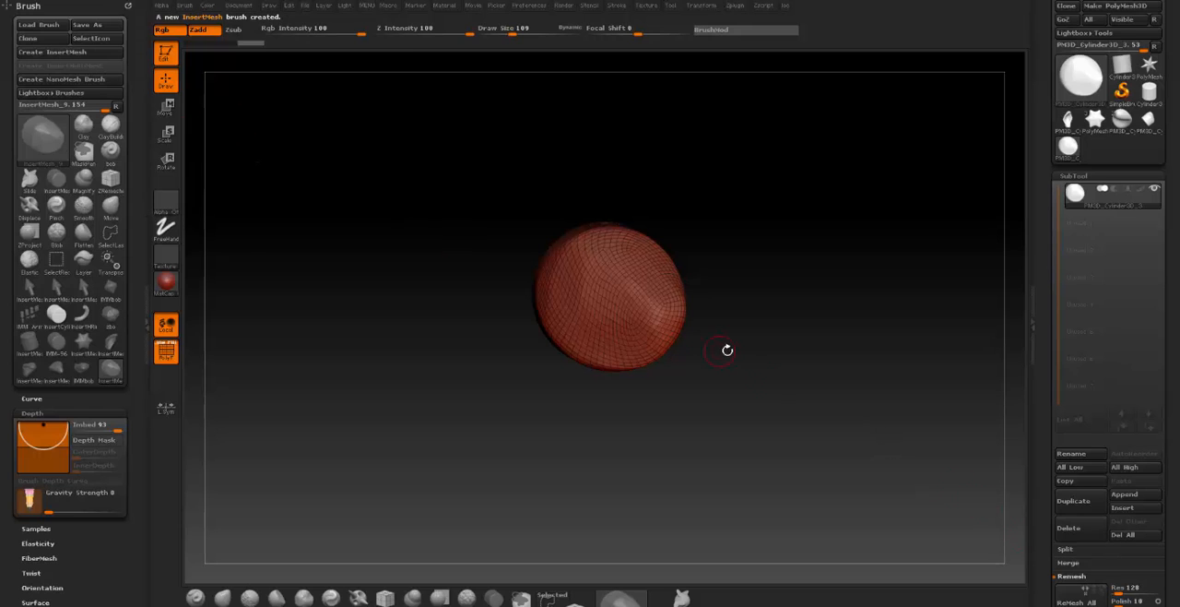
- Append a Cone3D as a second subtool to the cylinder
left_click_drag(777, 339, 759, 242, "alt")
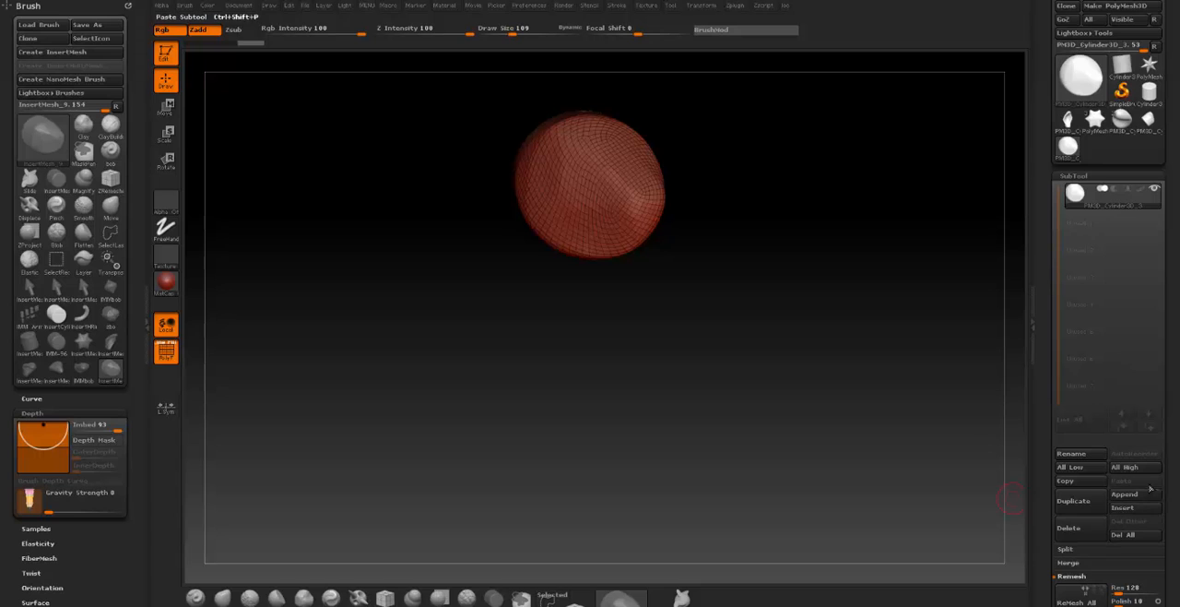
left_click(1126, 494)
mouse_move(900, 463)
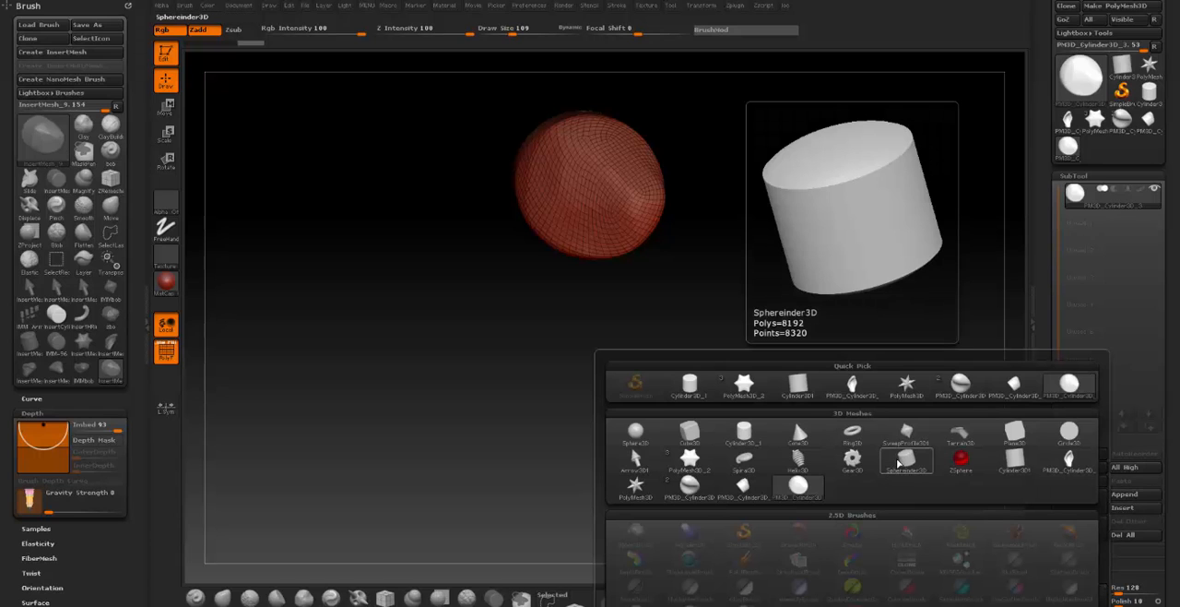
left_click(795, 436)
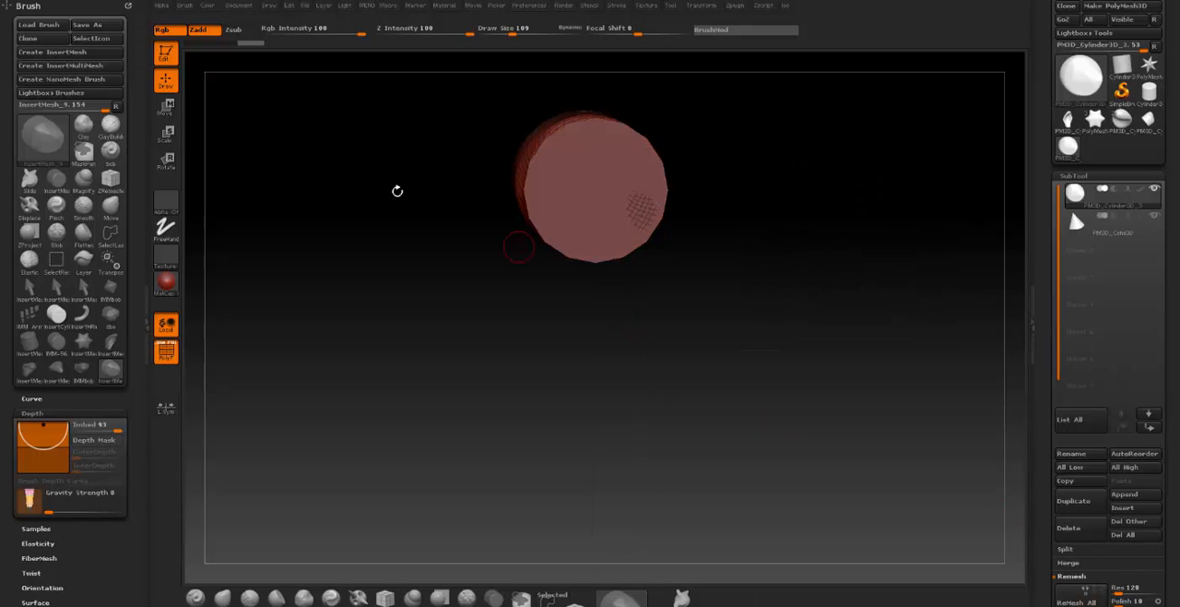
- Move the cylinder subtool away from the overlapping cone
left_click(167, 107)
left_click_drag(574, 225, 574, 276)
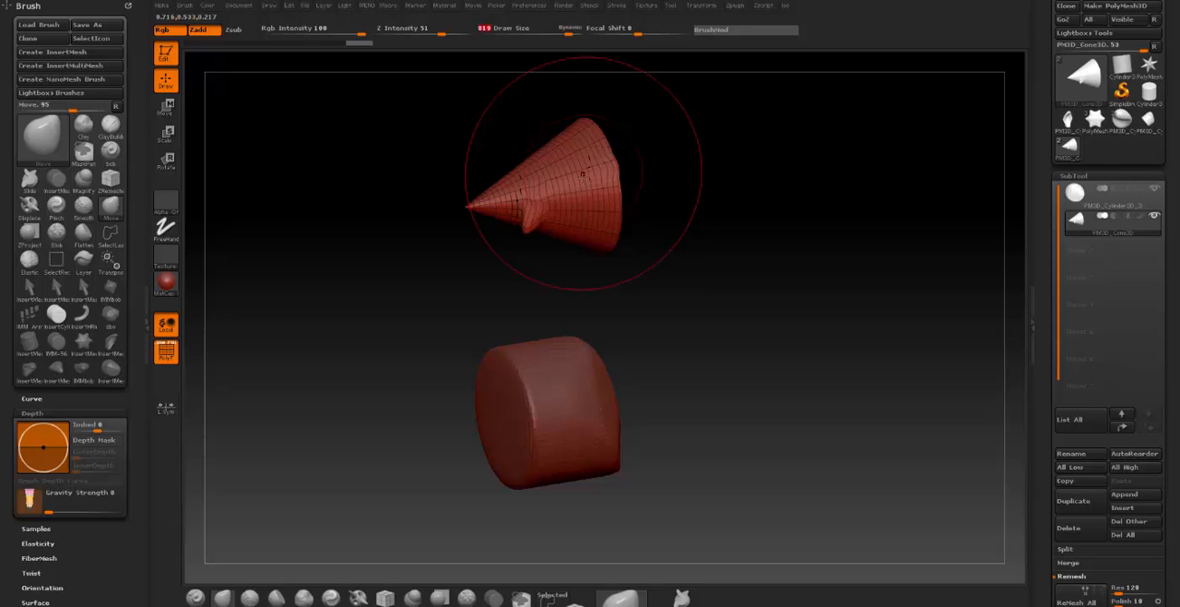
left_click_drag(583, 173, 743, 173)
- Select the cone subtool and deform it into a curved, pointed shape with the Move brush
left_click_drag(574, 192, 551, 146)
mouse_move(542, 175)
left_mouse_down()
mouse_move(570, 129)
mouse_move(593, 120)
left_mouse_up()
mouse_move(698, 187)
left_mouse_down()
mouse_move(752, 241)
mouse_move(803, 251)
mouse_move(799, 309)
mouse_move(683, 323)
left_mouse_up()
mouse_move(575, 166)
left_mouse_down()
mouse_move(670, 308)
mouse_move(657, 297)
left_mouse_up()
left_click_drag(621, 175, 494, 118)
left_click_drag(642, 135, 725, 165)
mouse_move(616, 192)
left_mouse_down()
mouse_move(678, 212)
mouse_move(631, 230)
mouse_move(660, 218)
left_mouse_up()
left_click_drag(612, 301, 649, 207)
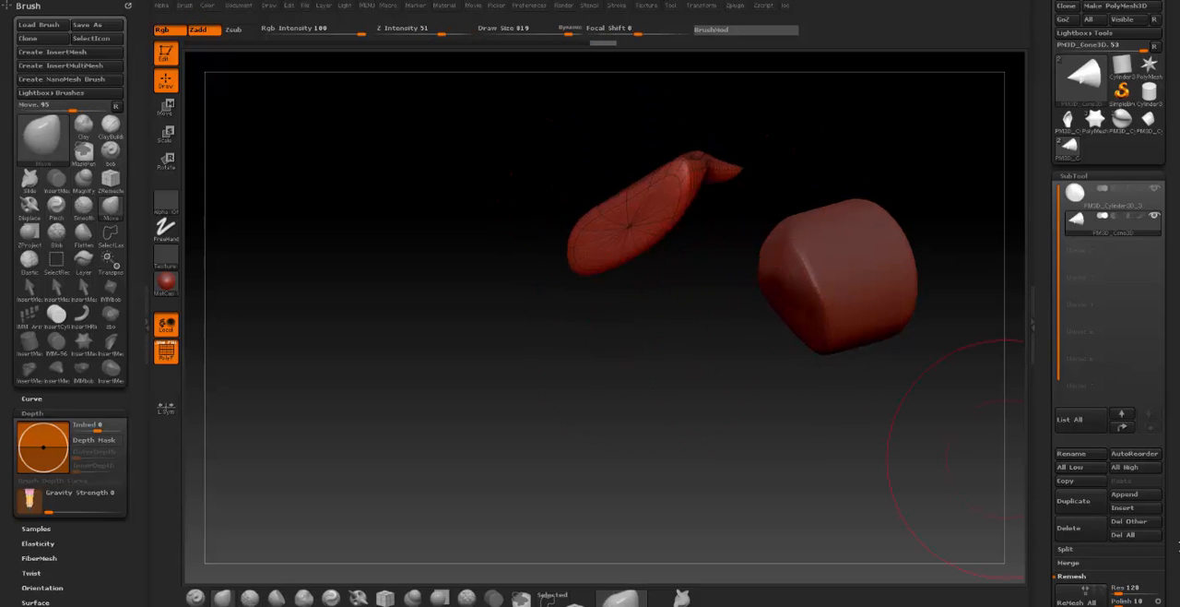
- Rebuild the deformed cone's topology with ZRemesher at a target polygon count of 5
left_click_drag(1177, 546, 1167, 443)
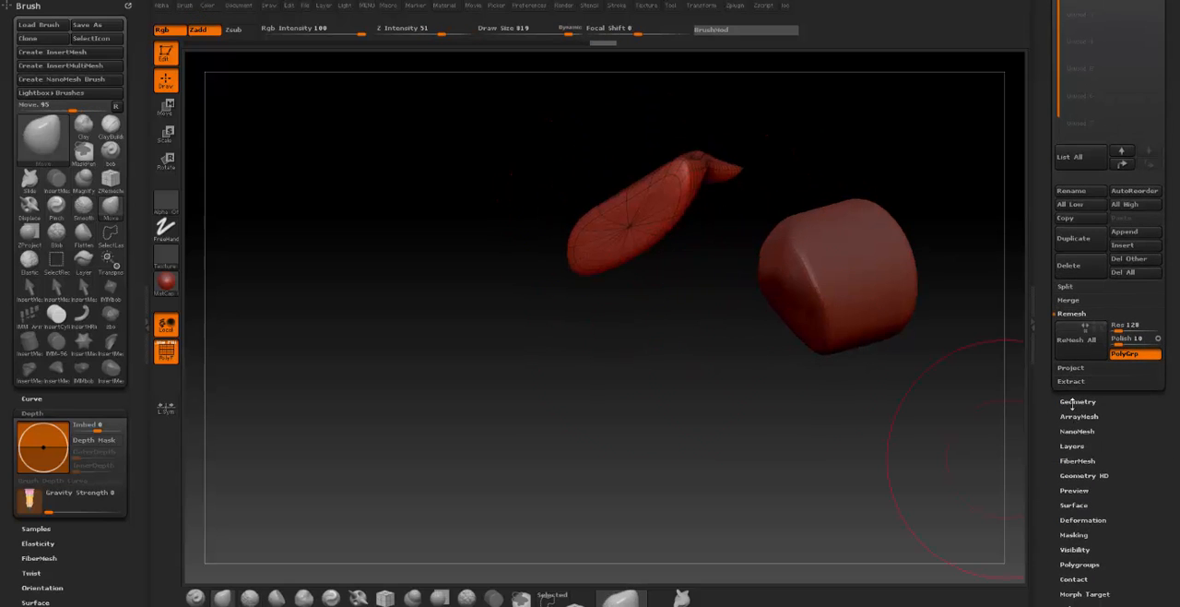
left_click(1075, 402)
left_click(1077, 228)
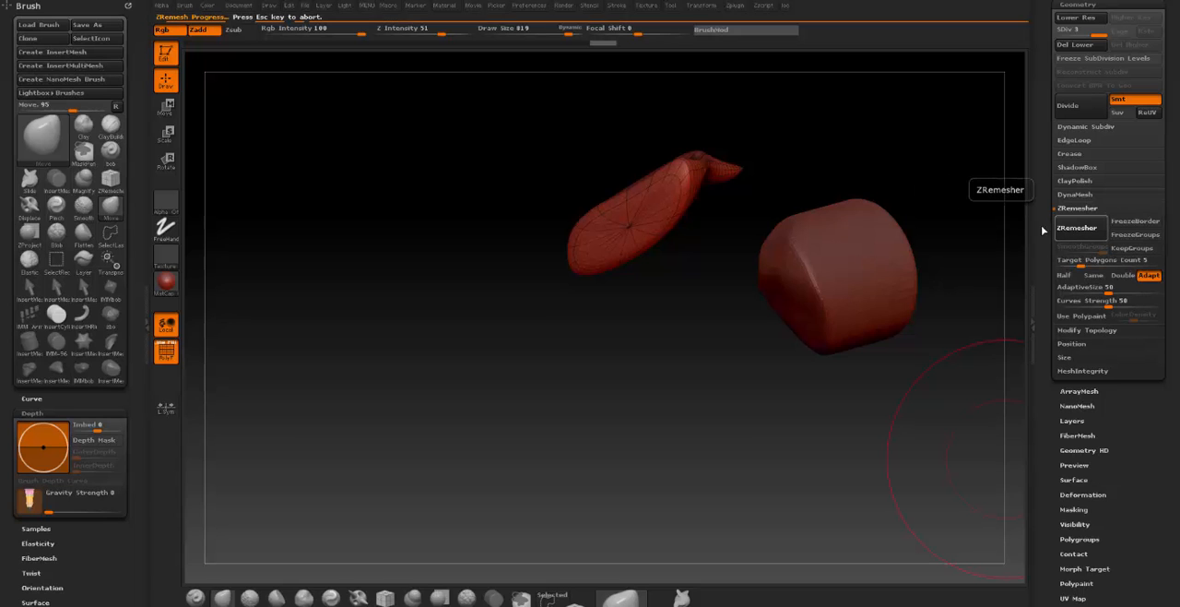
- Isolate the cone's tip with a lasso selection, make it its own polygroup and show the whole cone again
left_click_drag(636, 304, 747, 296)
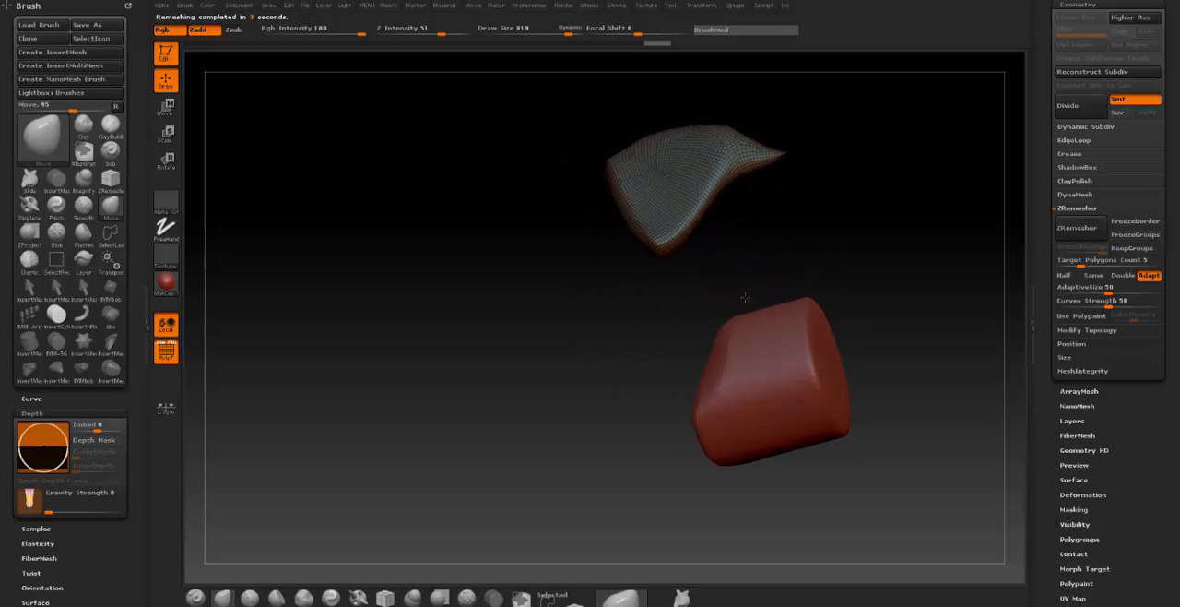
key("ctrl+shift")
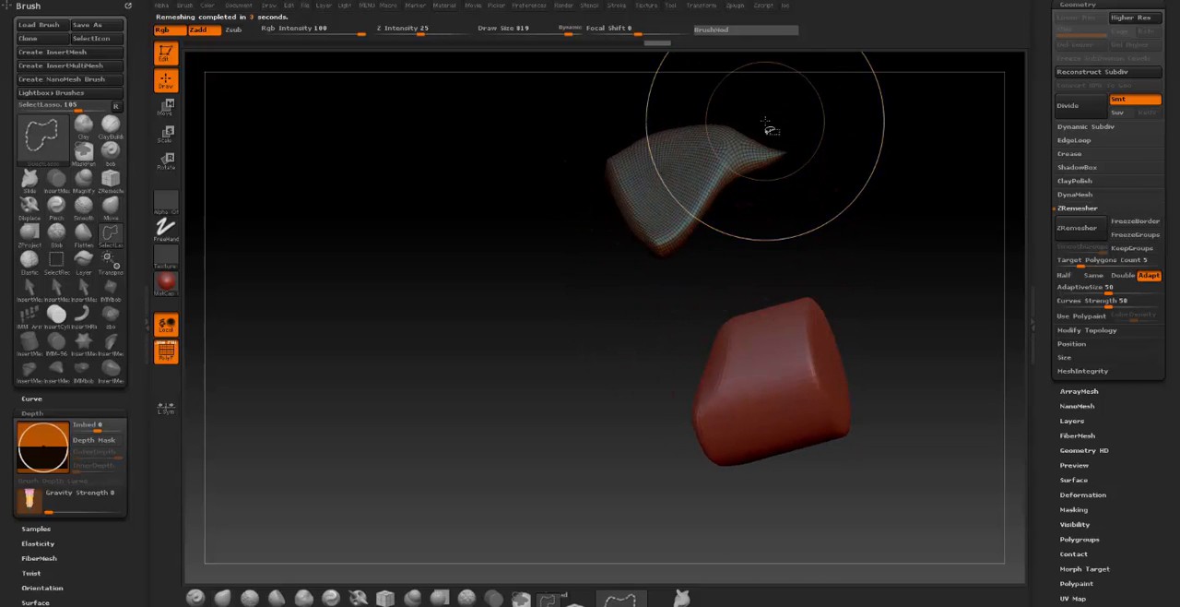
mouse_move(765, 124)
left_mouse_down("ctrl+shift")
mouse_move(853, 208)
mouse_move(767, 129)
left_mouse_up("ctrl+shift")
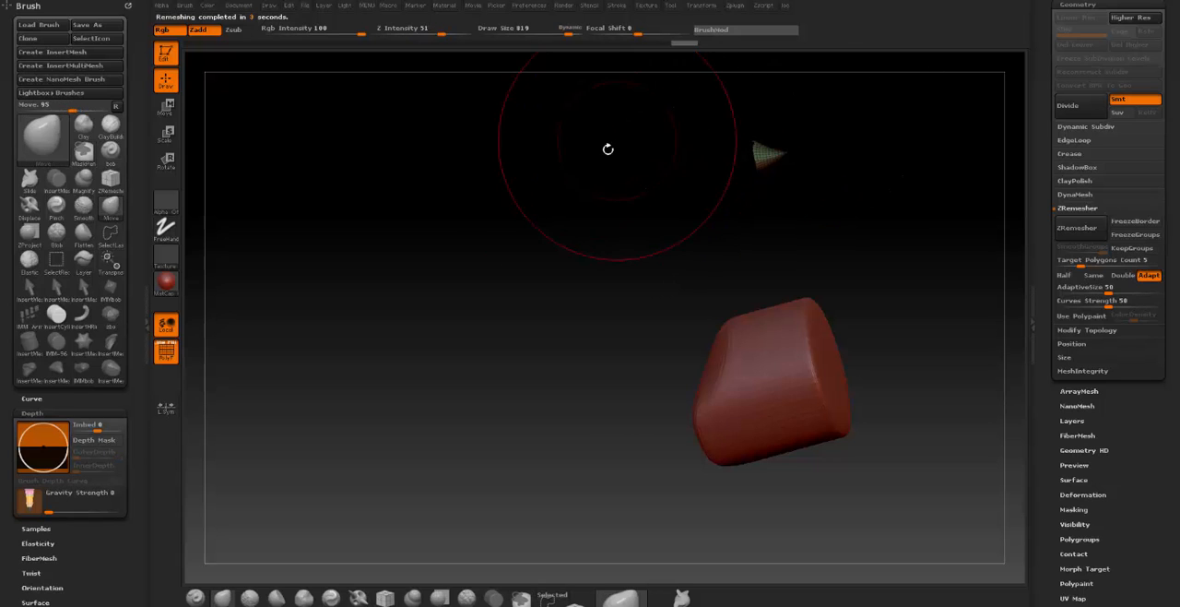
left_click(475, 198, "ctrl+shift")
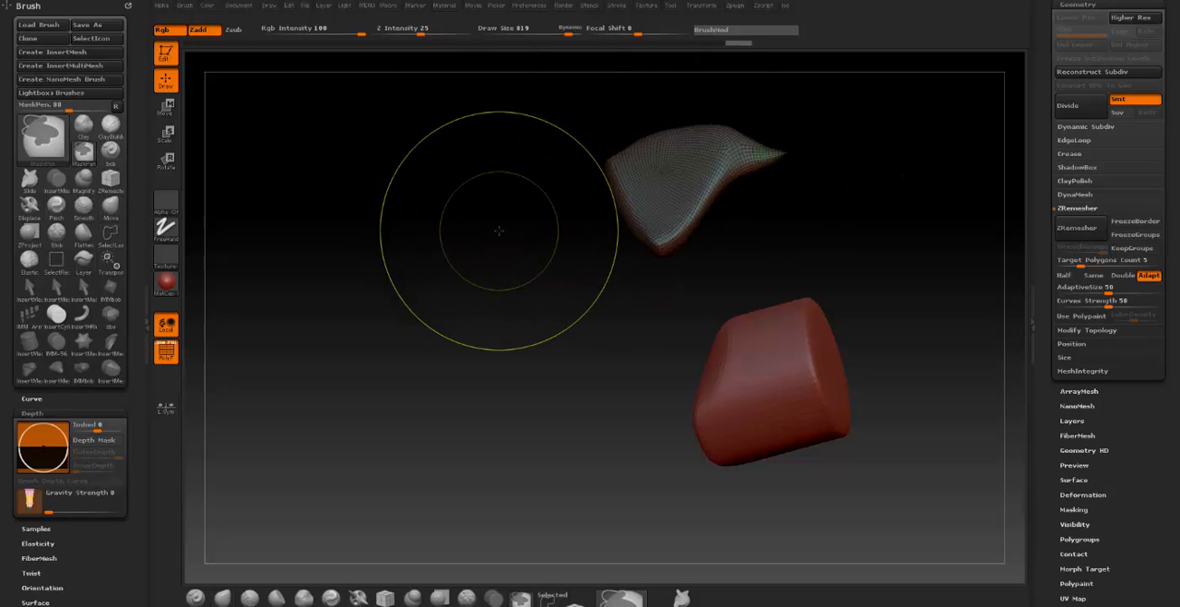
mouse_move(514, 195)
left_mouse_down()
mouse_move(453, 279)
mouse_move(536, 266)
left_mouse_up()
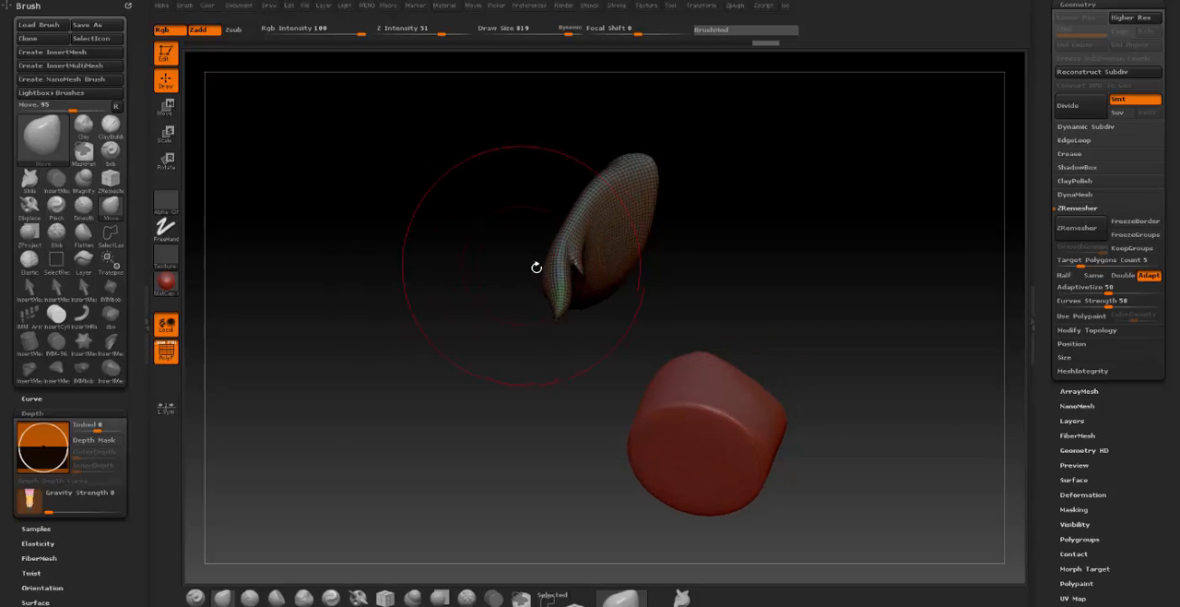
- Create an insert mesh brush from the remeshed cone and save it as a brush preset under the suggested name
left_click_drag(468, 332, 935, 289)
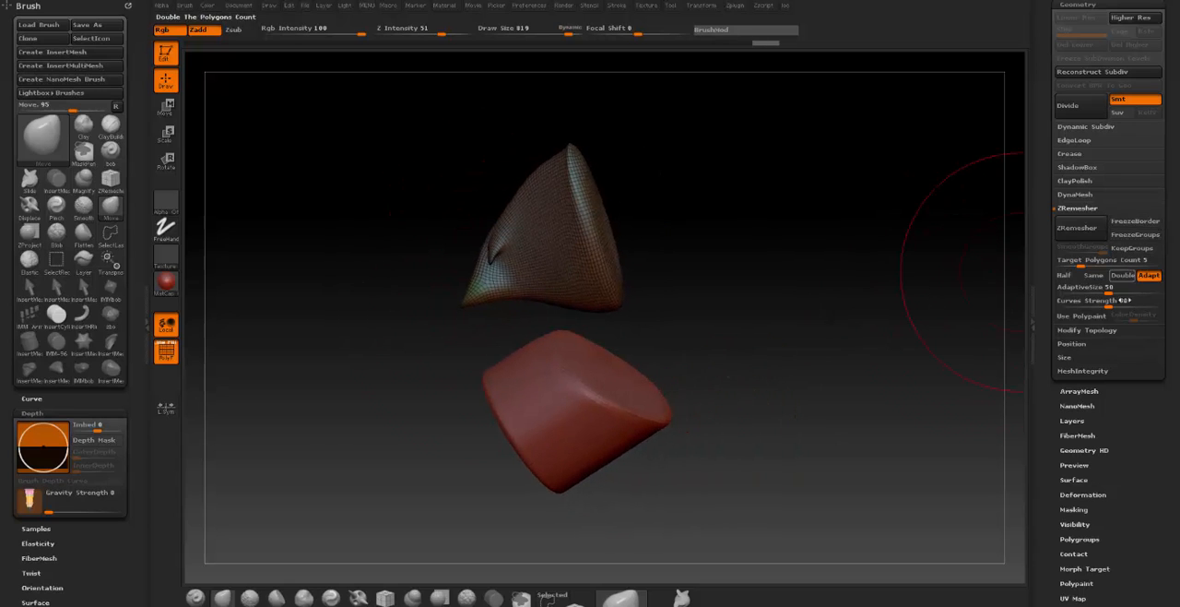
mouse_move(867, 341)
left_mouse_down()
mouse_move(803, 311)
mouse_move(809, 342)
left_mouse_up()
left_click_drag(1177, 428, 1169, 554)
left_click(1069, 169)
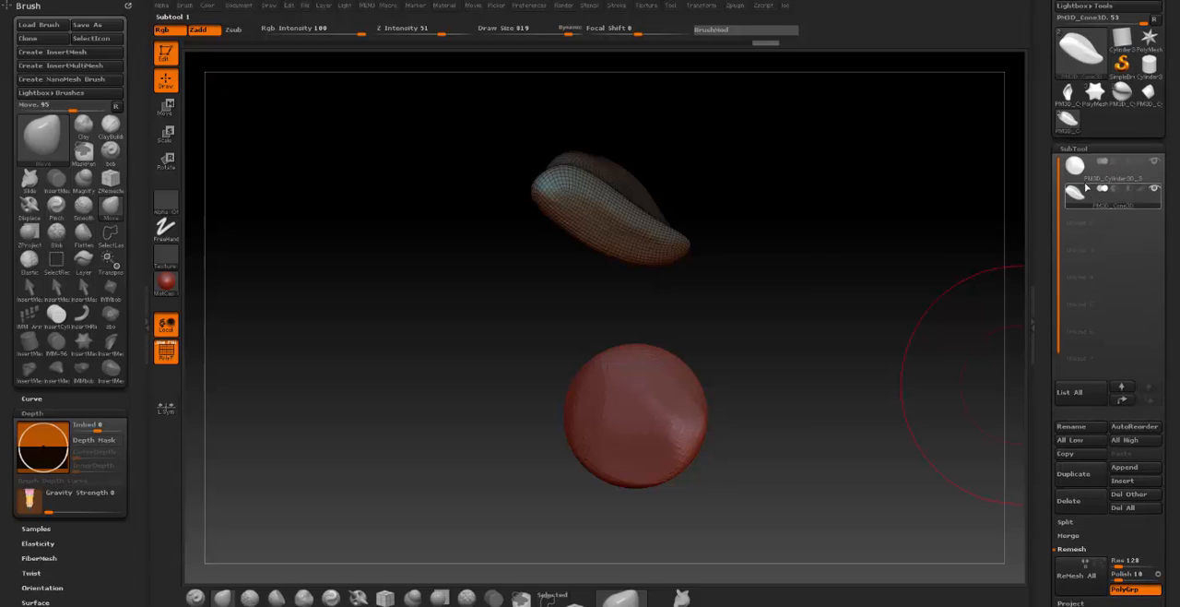
left_click(62, 66)
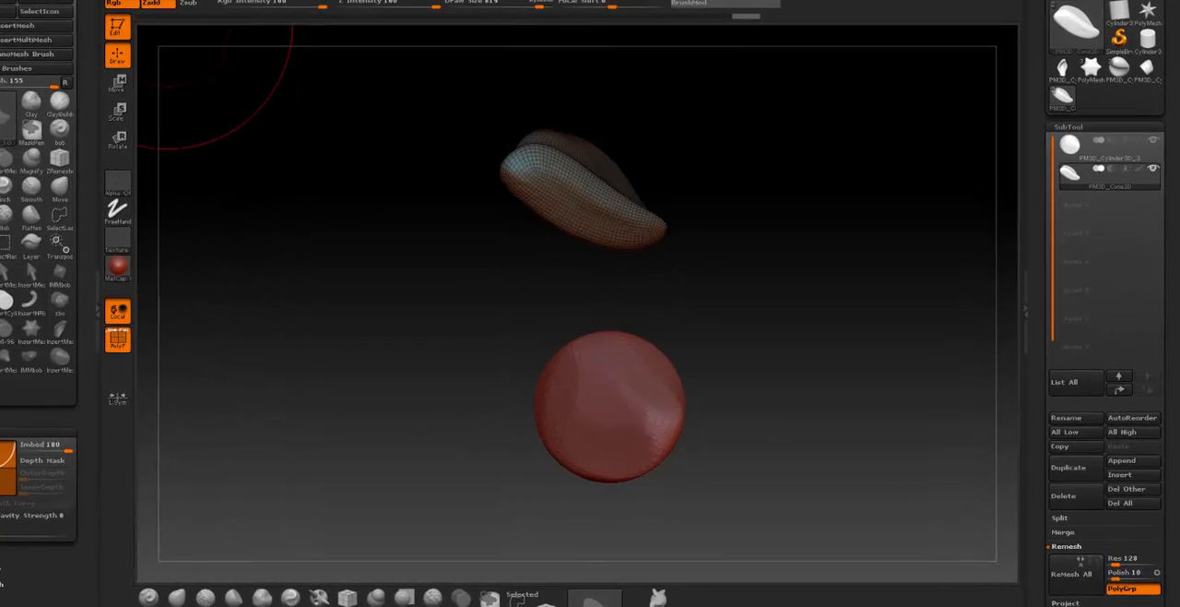
left_click(90, 26)
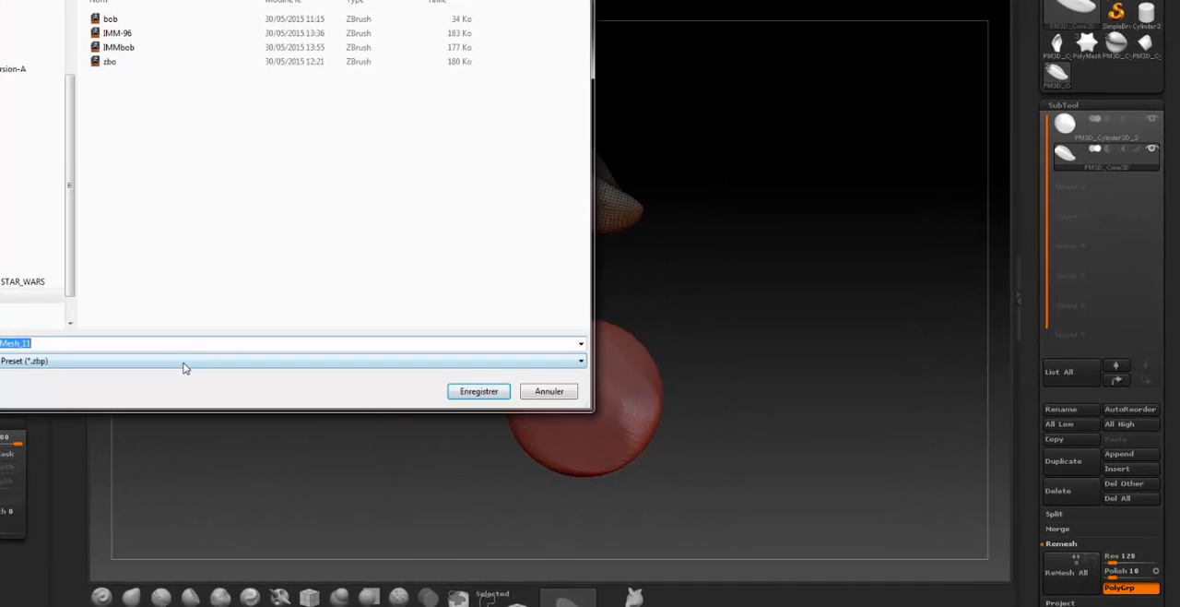
left_click(484, 395)
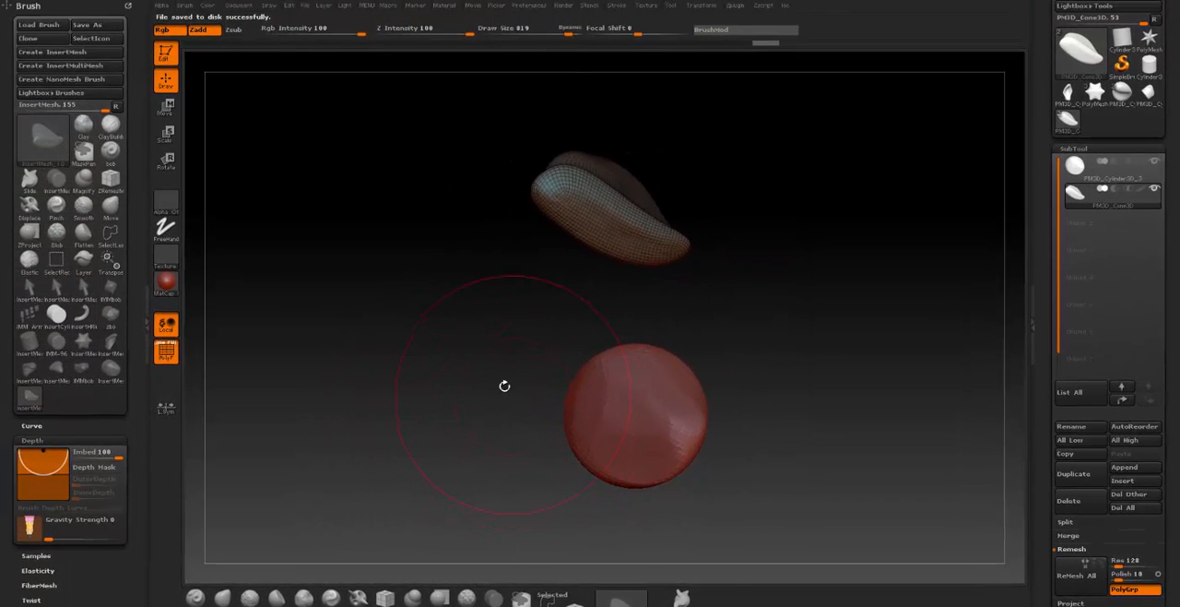
- Start a new document and save the changes to the current one under the suggested file name
mouse_move(505, 385)
left_mouse_down()
mouse_move(464, 292)
mouse_move(464, 245)
mouse_move(474, 245)
left_mouse_up()
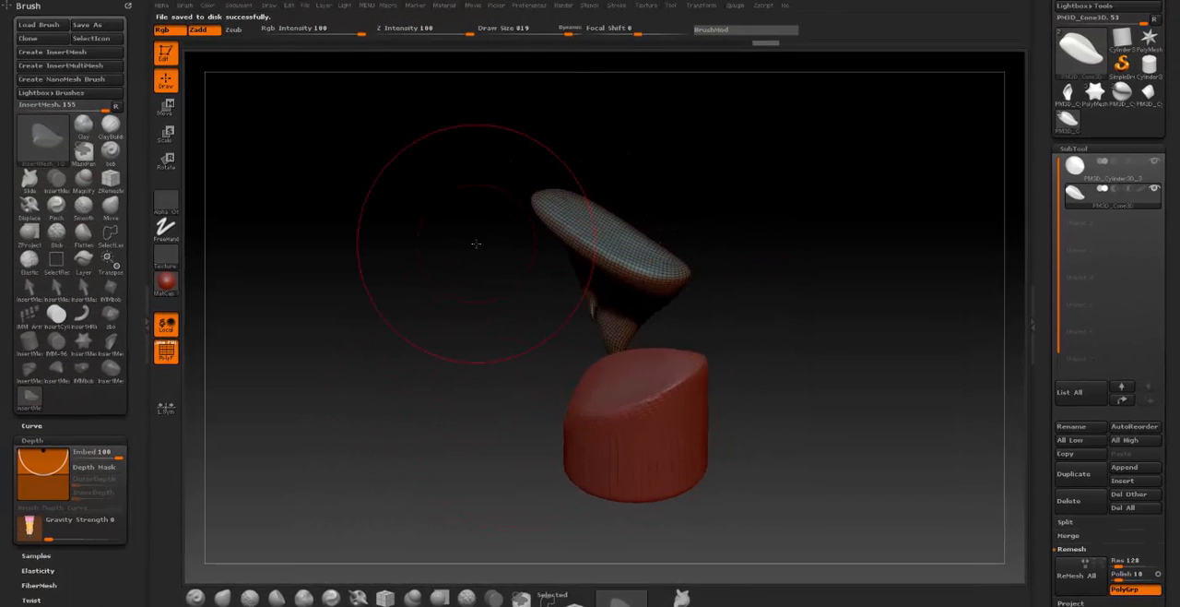
left_click(236, 5)
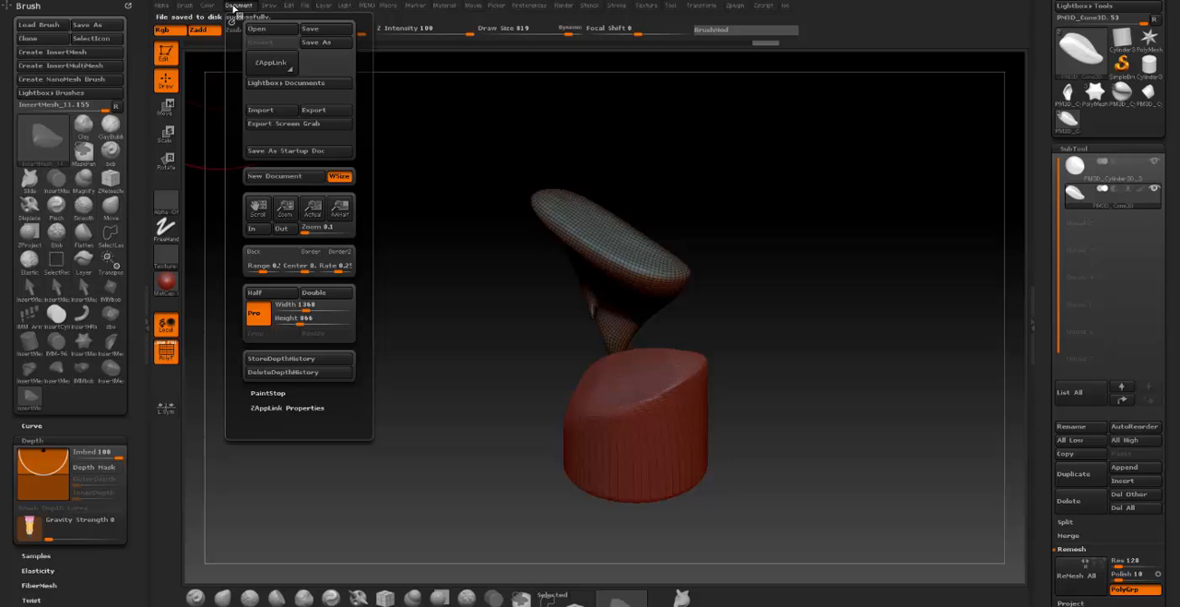
left_click(277, 175)
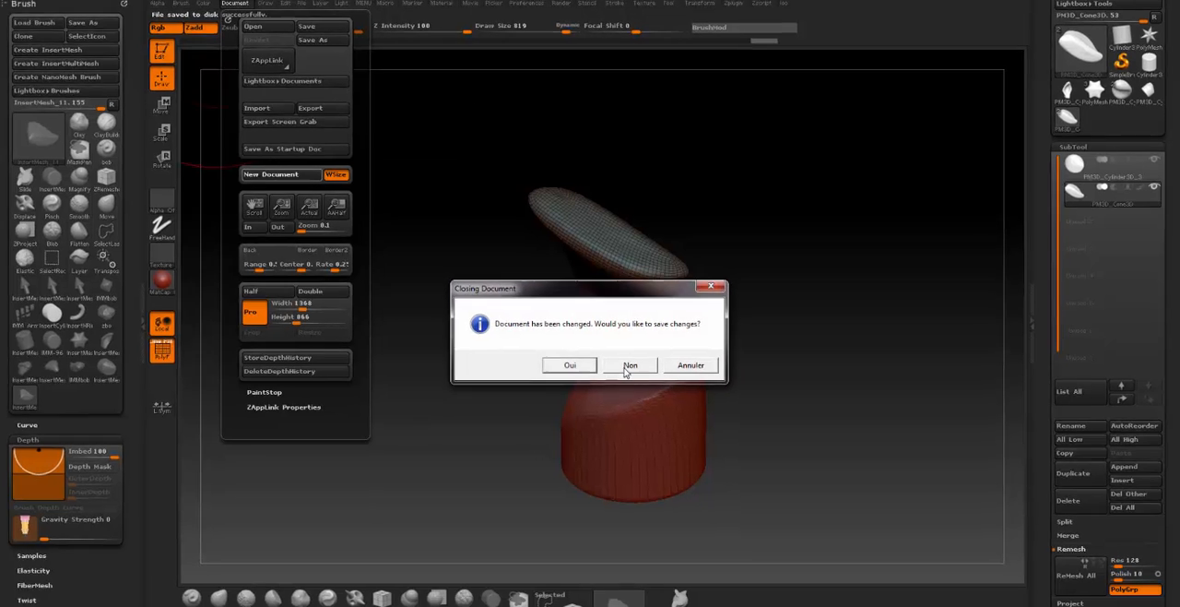
left_click(572, 366)
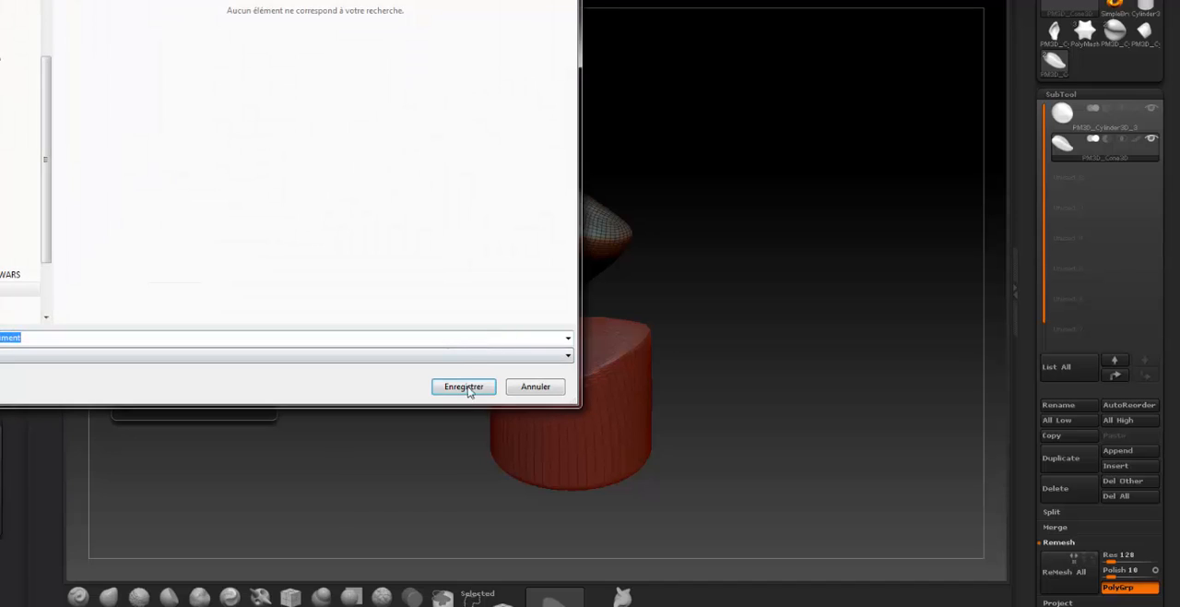
left_click(463, 386)
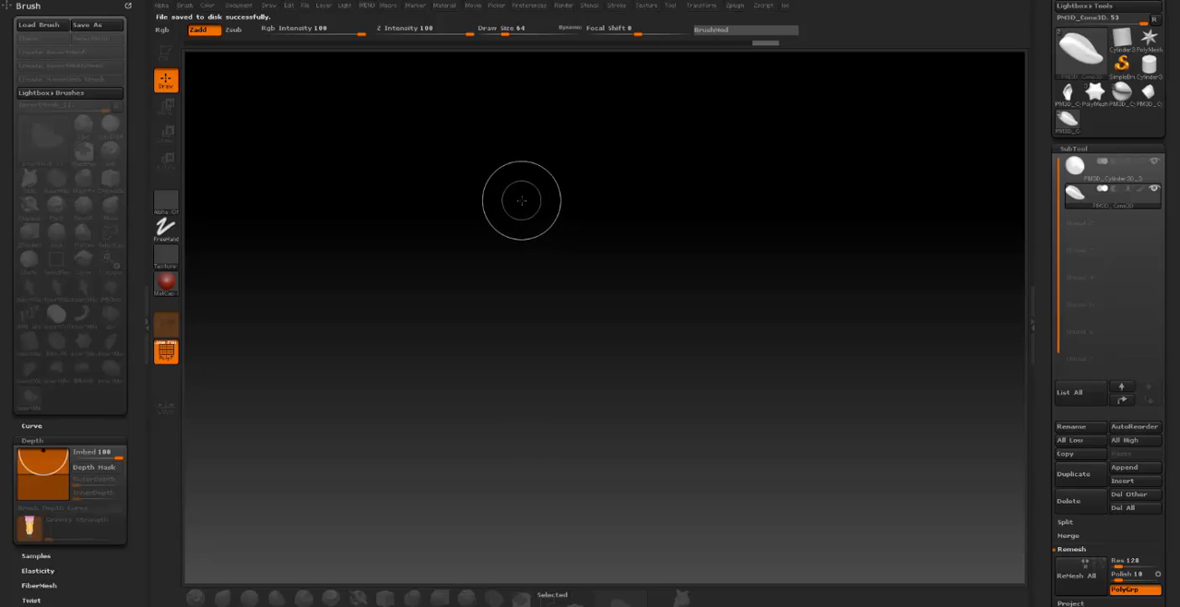
left_click_drag(508, 190, 505, 214)
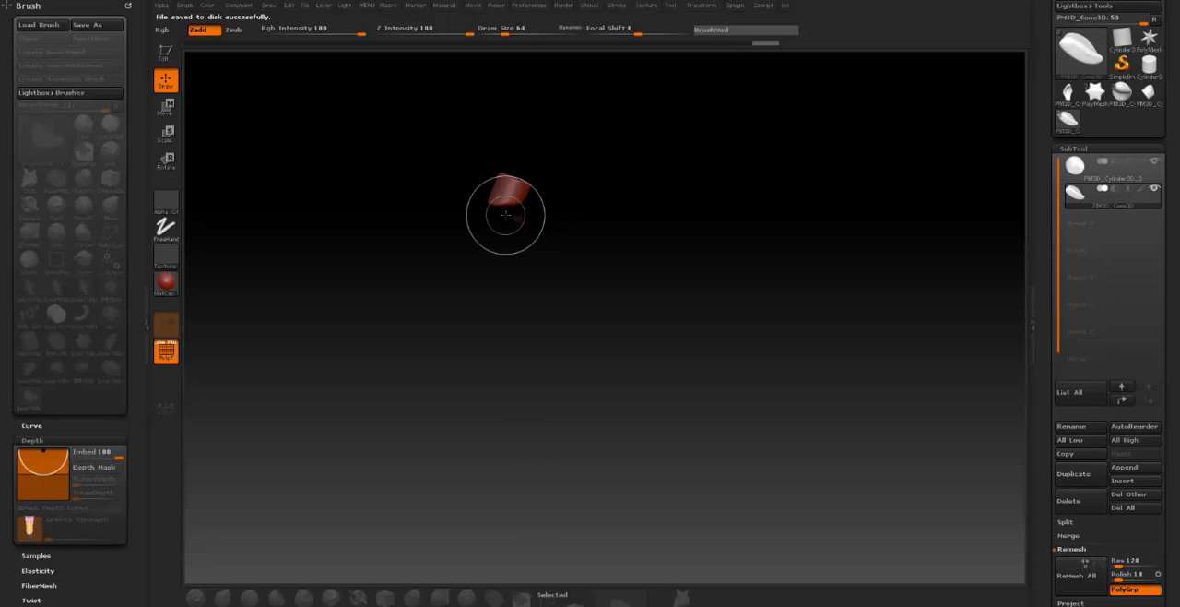
left_click_drag(600, 231, 611, 146)
key("ctrl+n")
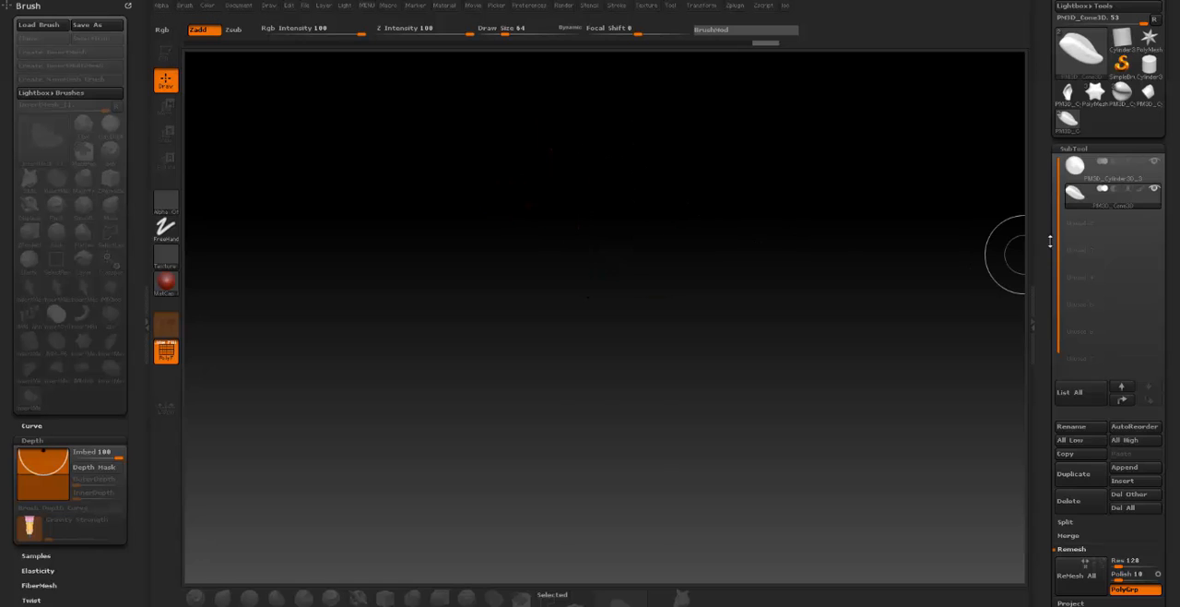
- Choose the Cylinder3D primitive, draw a large upright cylinder on the empty canvas and enter Edit mode
mouse_move(1163, 110)
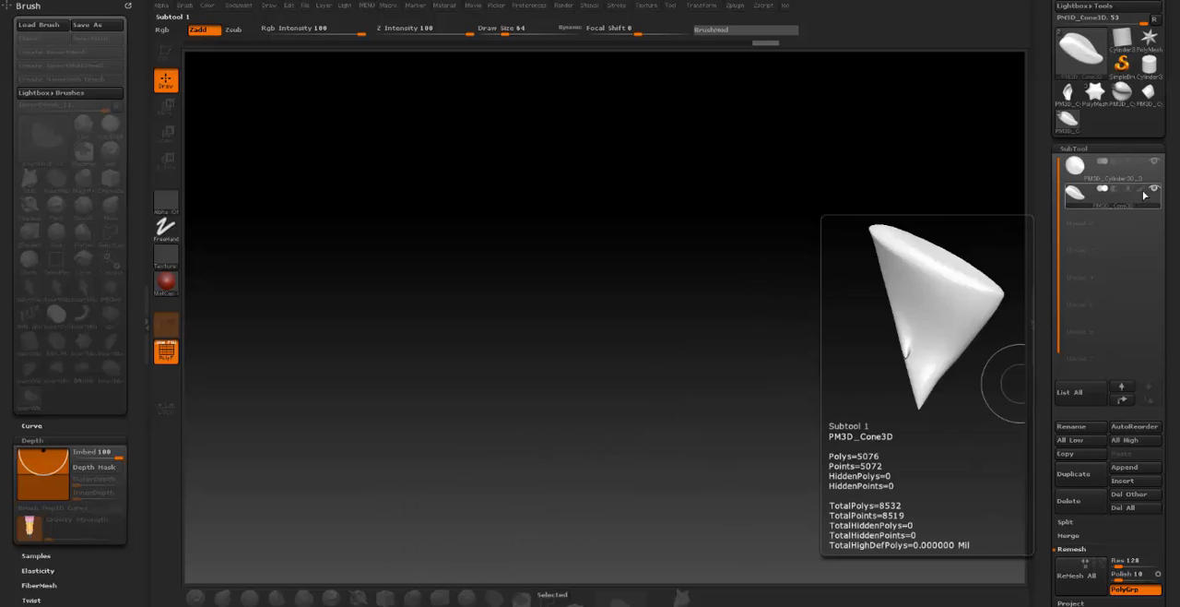
scroll(1173, 134, "up", 3)
left_click(1148, 154)
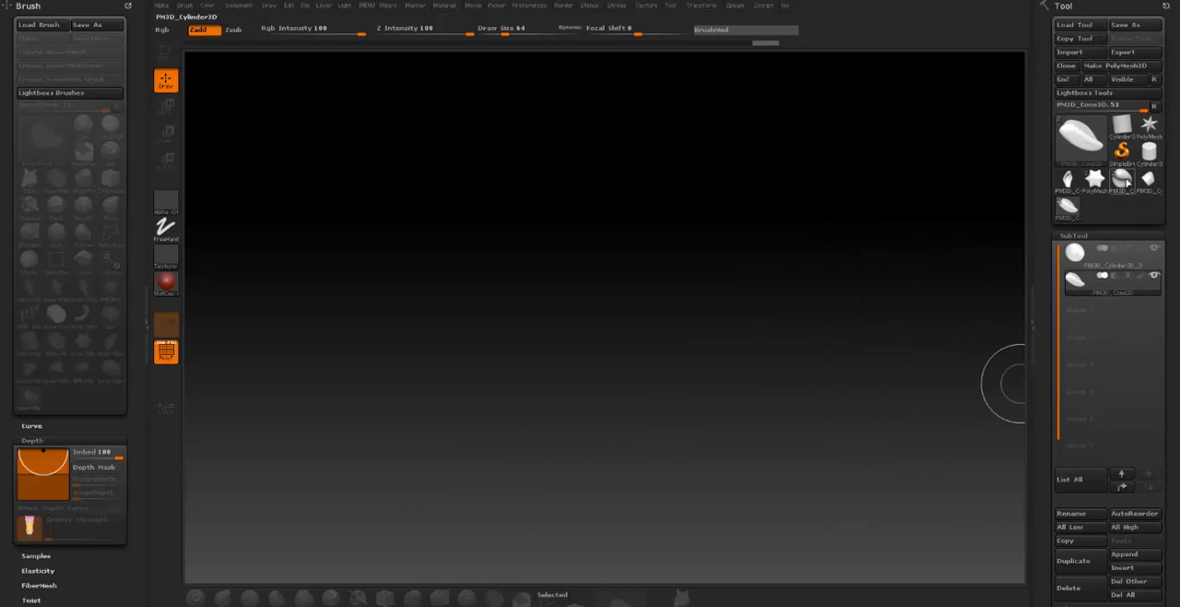
mouse_move(487, 251)
left_mouse_down()
mouse_move(759, 342)
mouse_move(627, 344)
mouse_move(457, 393)
mouse_move(476, 454)
left_mouse_up()
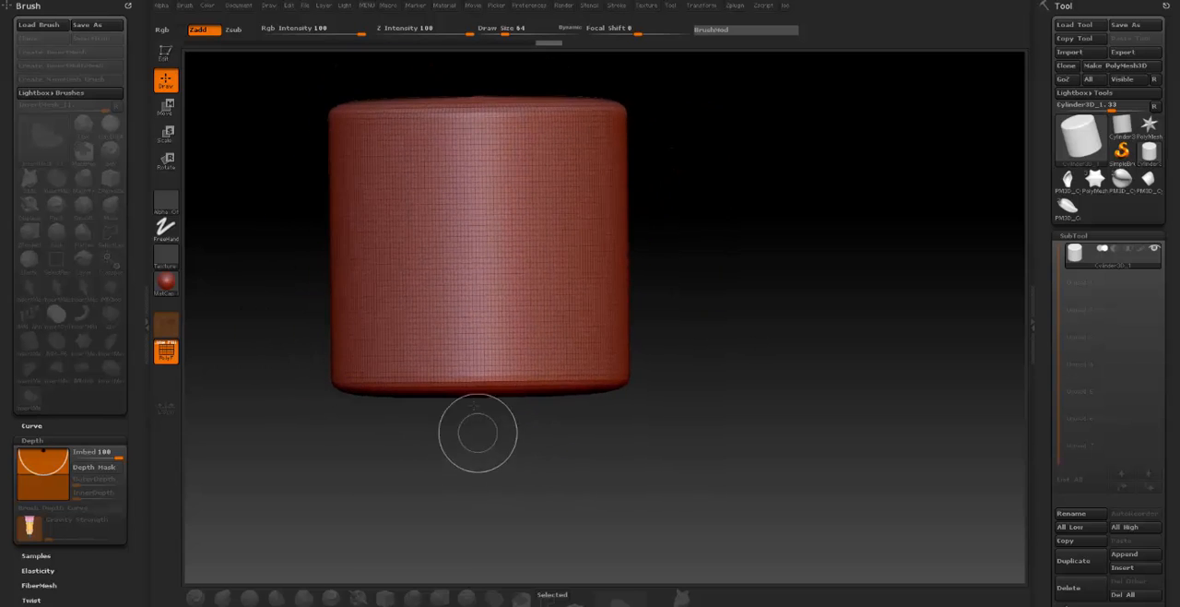
left_click(167, 51)
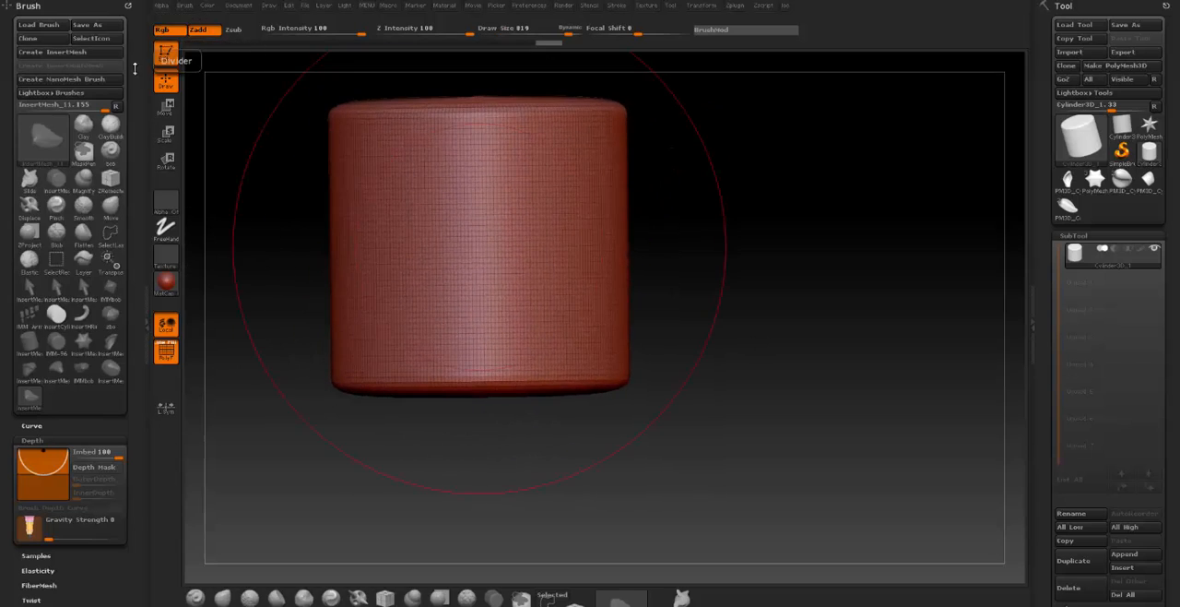
- Choose the PM3D_Cylinder3D_3 mesh for the current insert mesh brush
key("m")
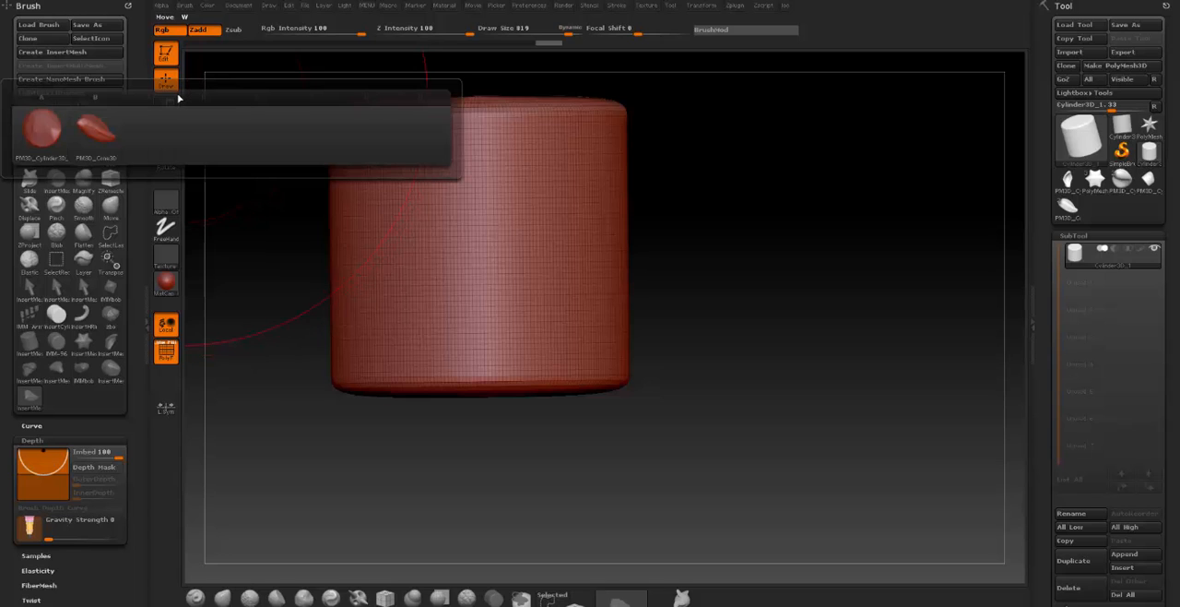
mouse_move(78, 127)
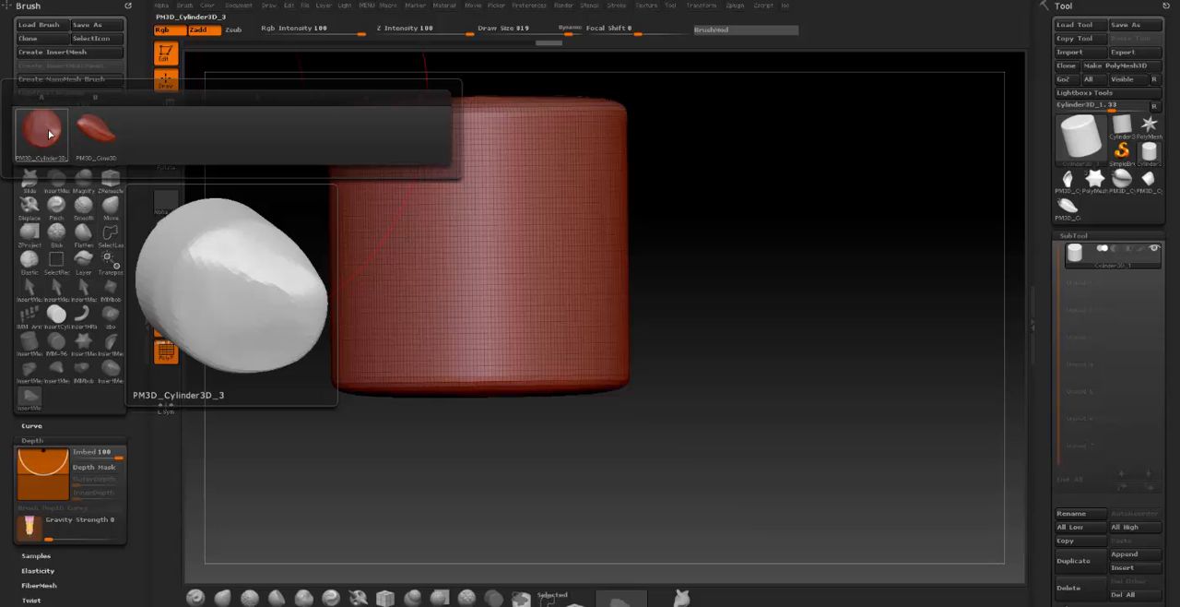
left_click(50, 135)
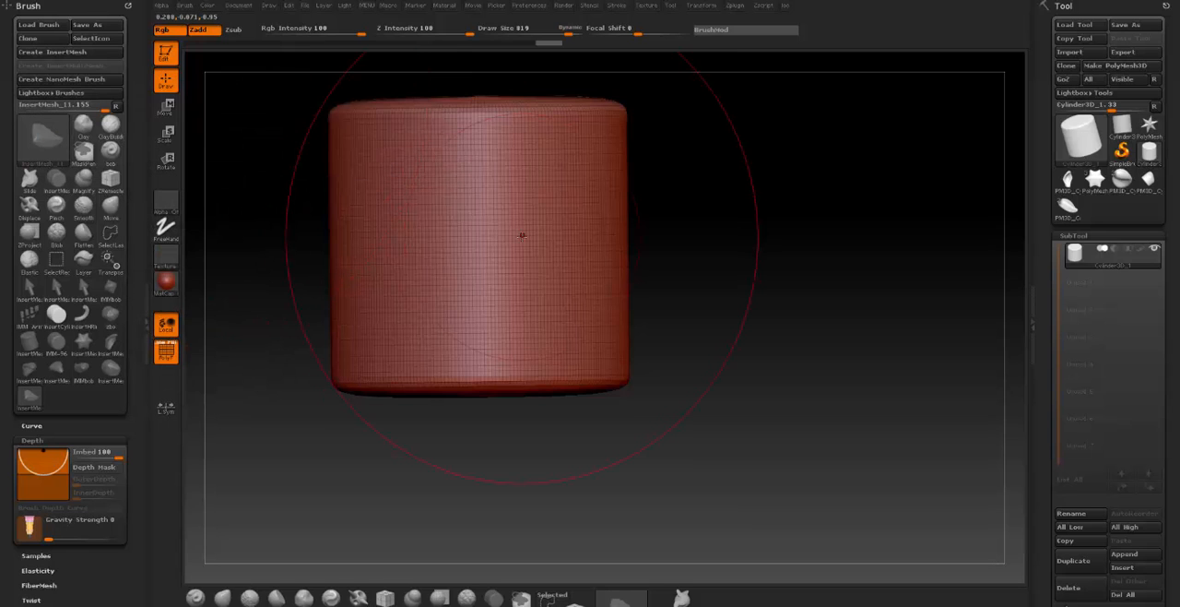
- Reduce the brush's draw size to 62 and convert the cylinder primitive to a PolyMesh3D
key("ctrl")
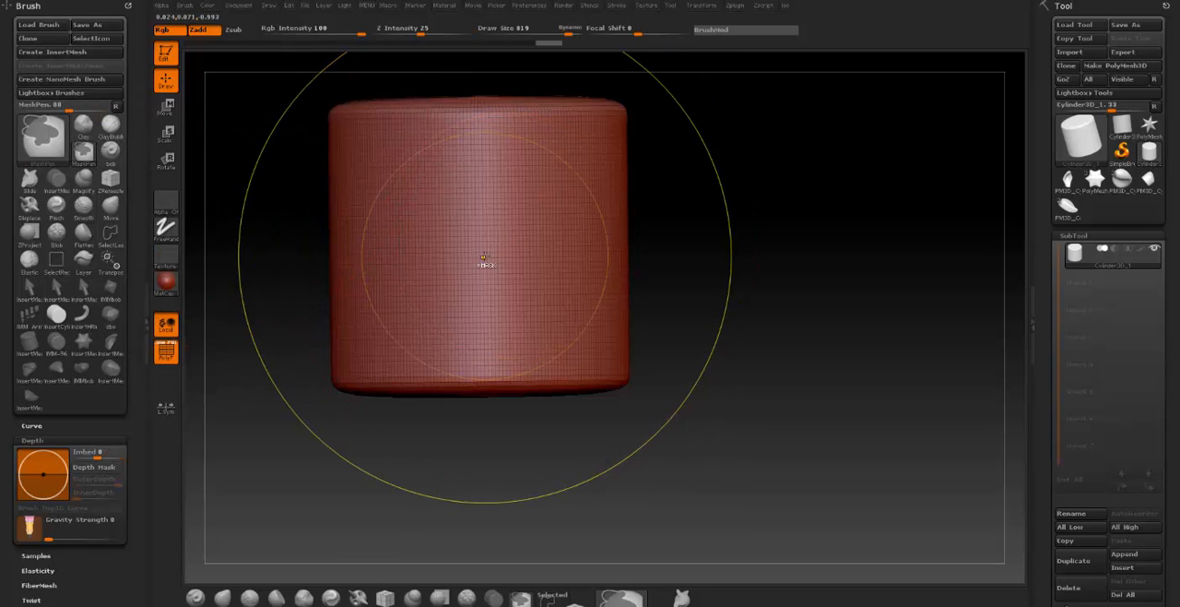
left_click_drag(515, 41, 486, 33)
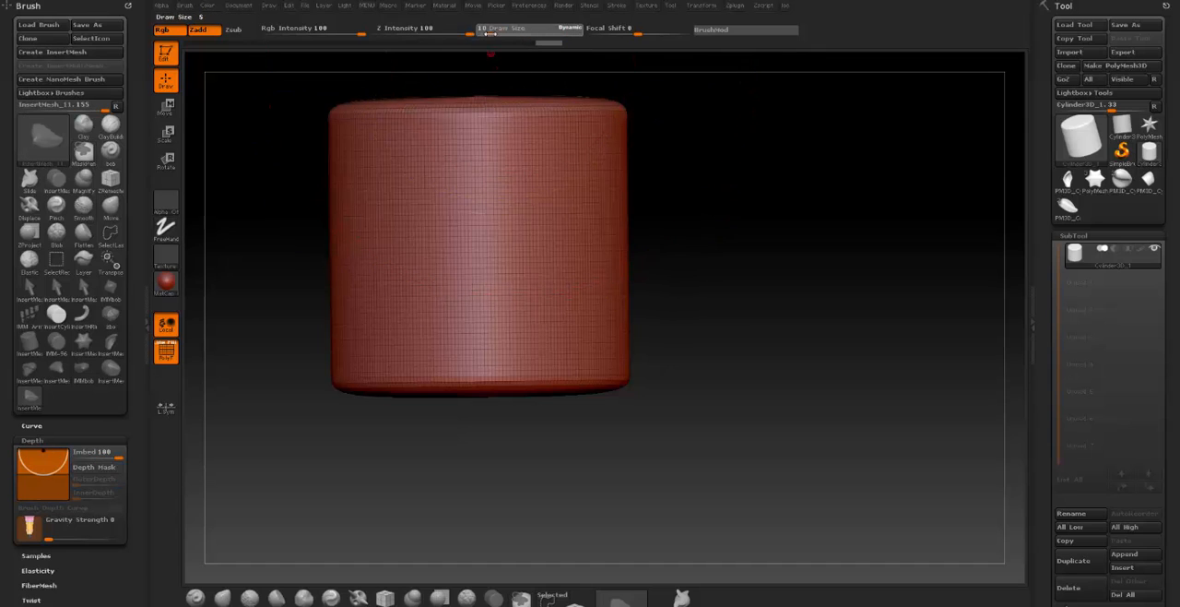
left_click_drag(779, 174, 645, 195)
key("ctrl")
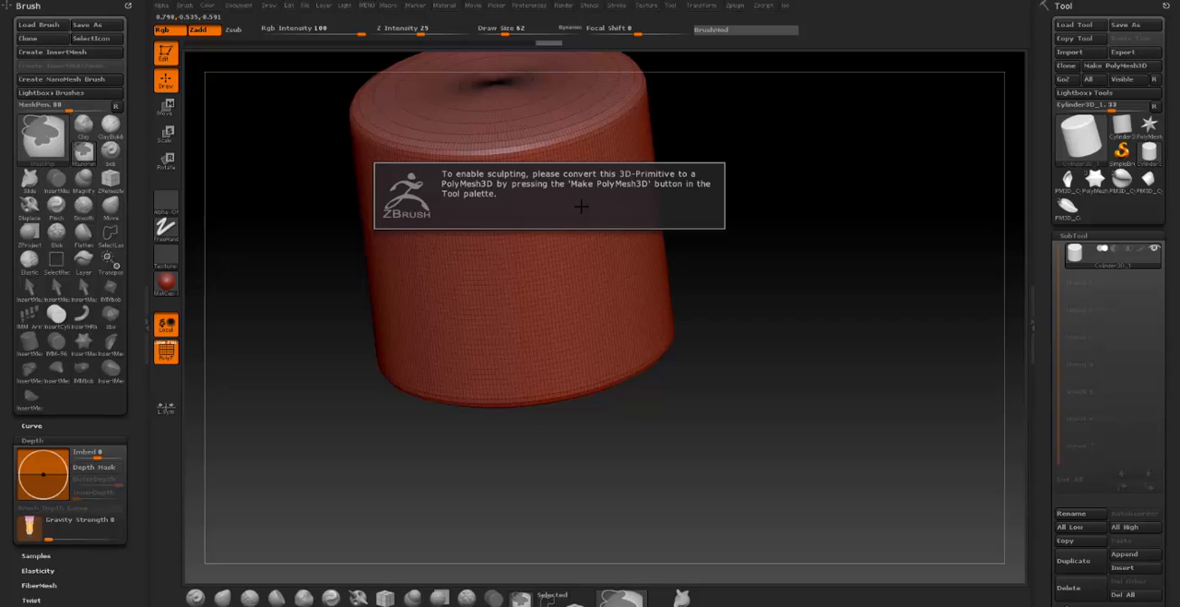
left_click(1127, 65)
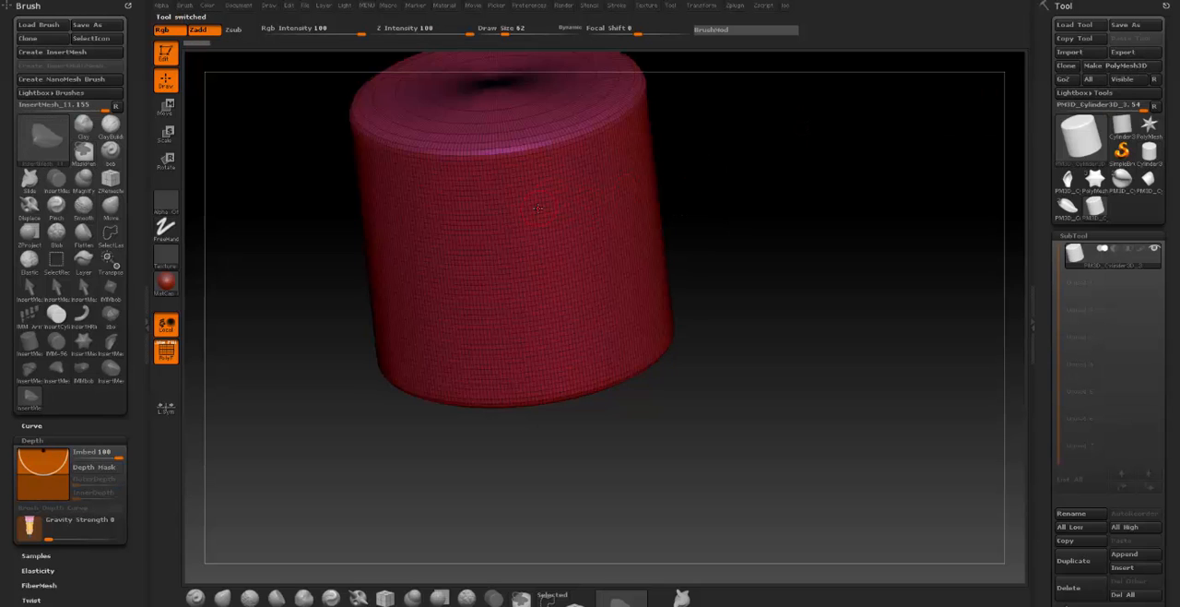
- Mask a small patch on the cylinder's side and turn it into its own polygroup
mouse_move(551, 196)
left_mouse_down()
mouse_move(583, 219)
mouse_move(575, 195)
left_mouse_up()
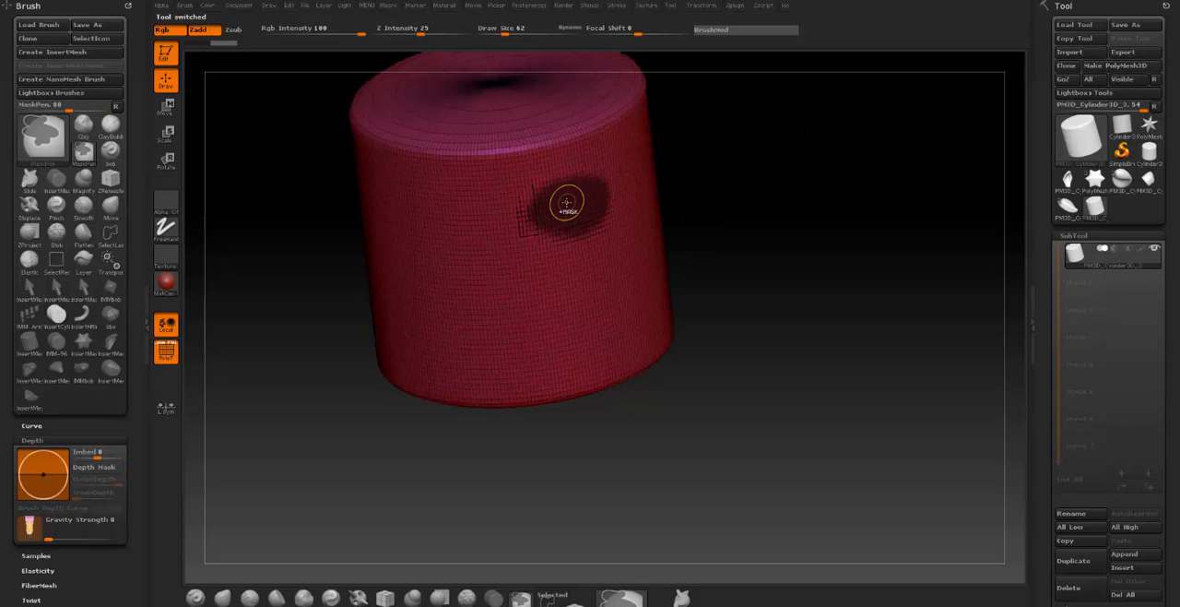
key("ctrl+w")
left_click_drag(725, 190, 751, 181)
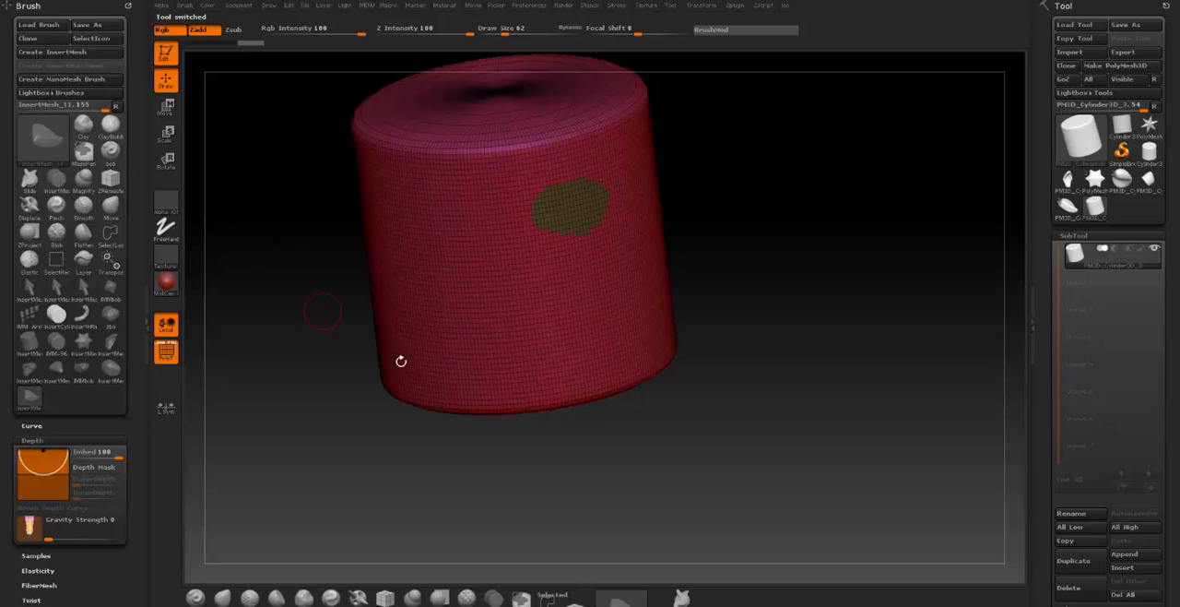
- Insert the PM3D_Cylinder3D_3 mesh on the small polygroup patch and undo the insertion
key("b")
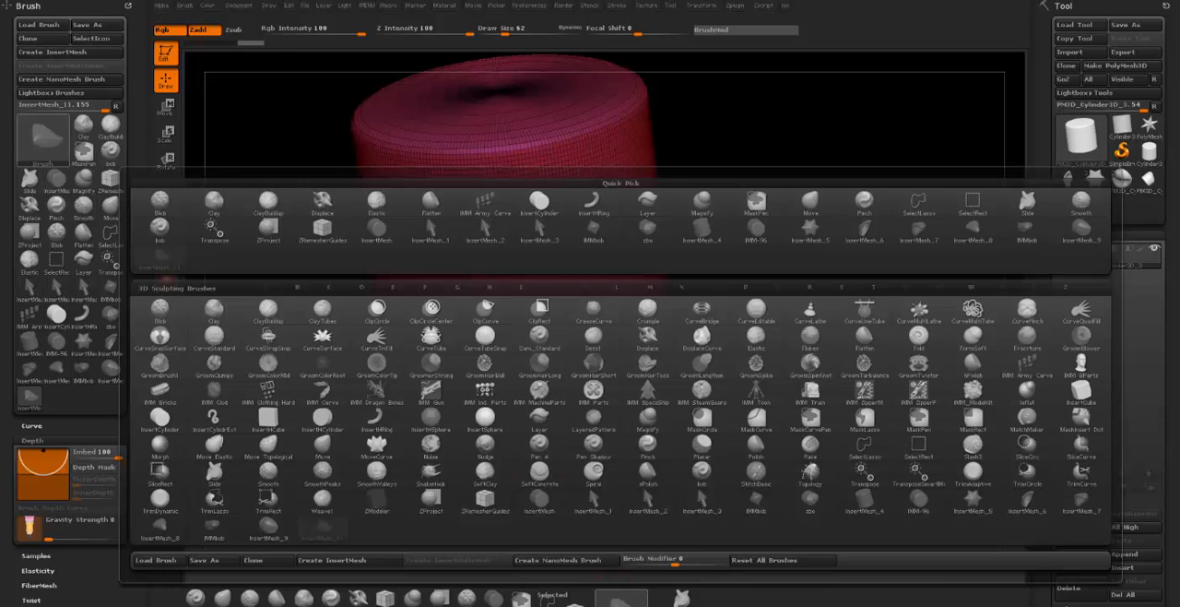
key("m")
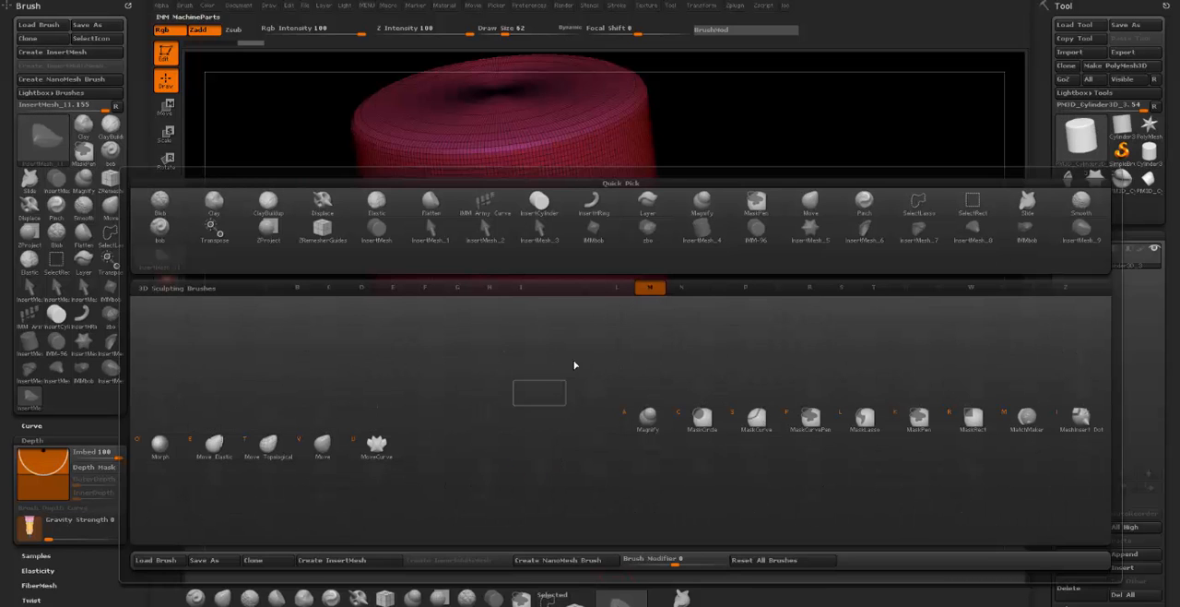
key("m")
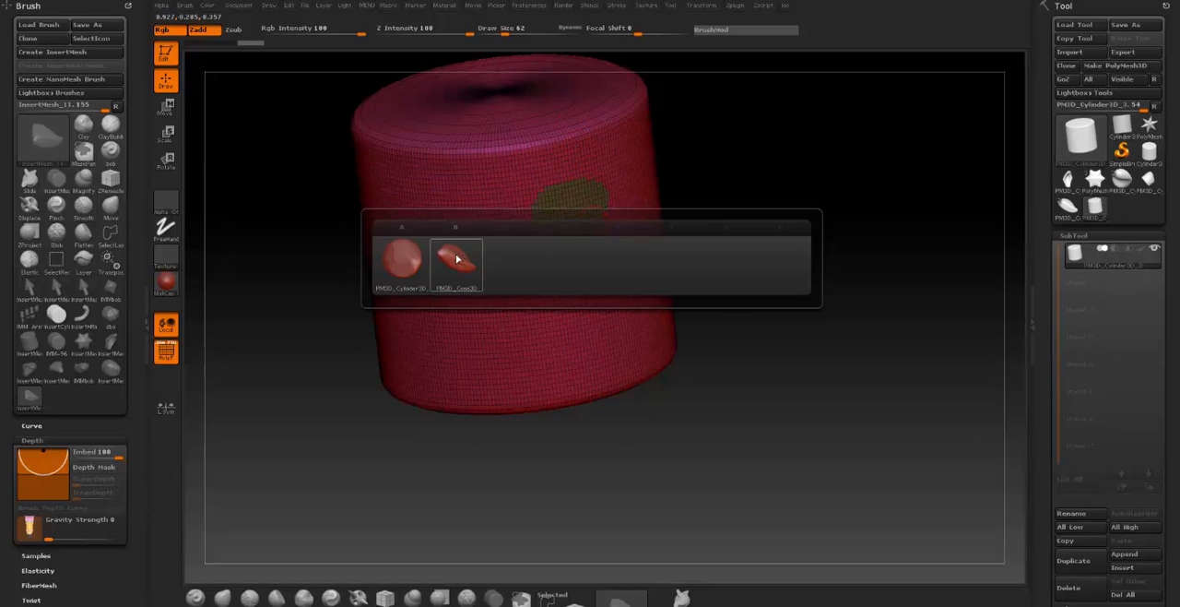
left_click(399, 262)
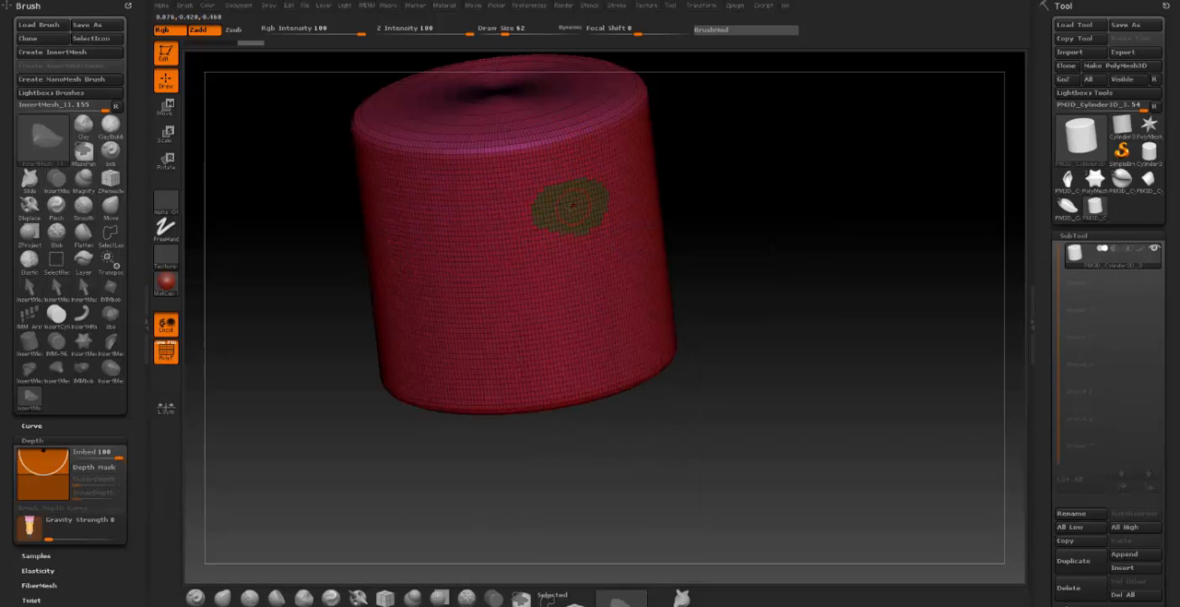
left_click_drag(568, 208, 605, 246)
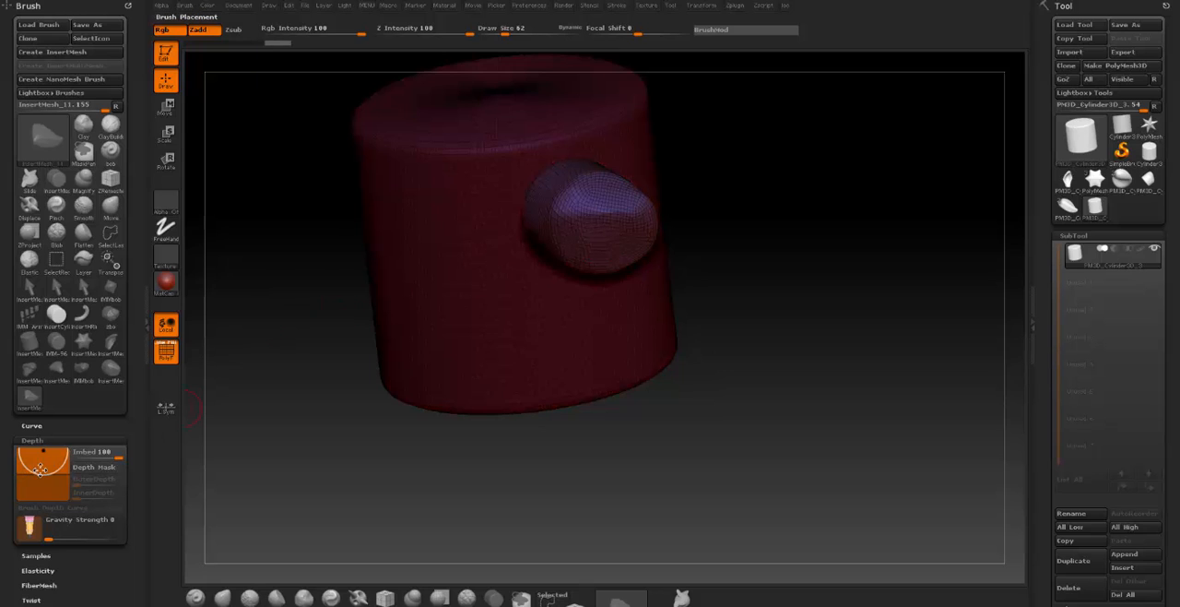
key("ctrl")
mouse_move(41, 471)
key("ctrl+z")
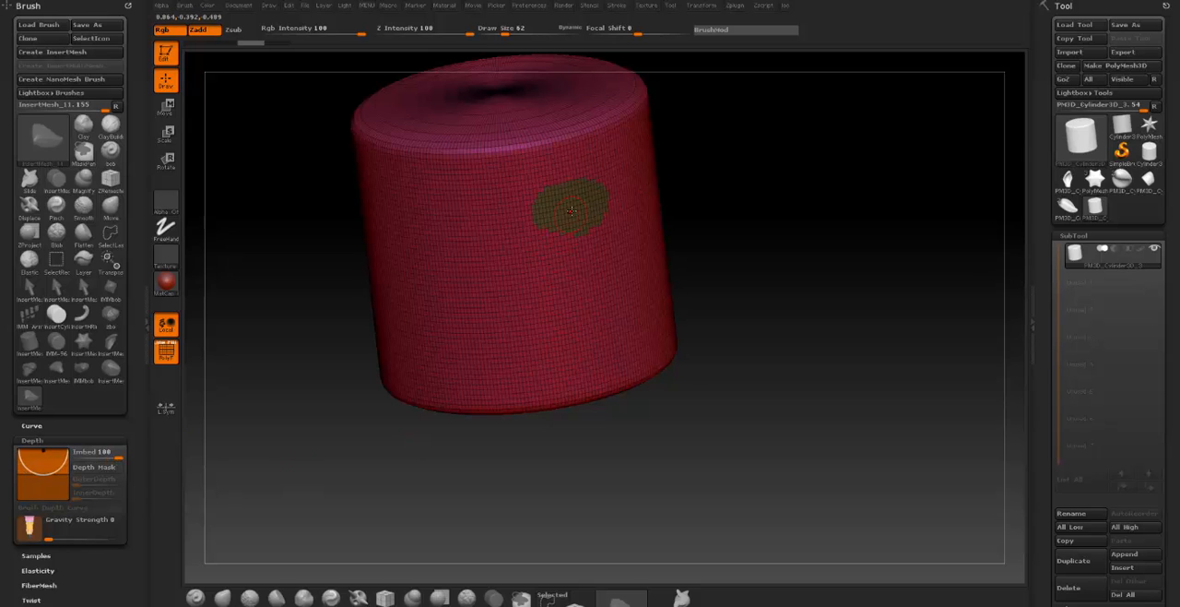
- Insert the custom cylinder mesh on the polygroup patch again and clear the mask from the body
left_click_drag(587, 214, 636, 263)
left_click_drag(834, 343, 800, 293)
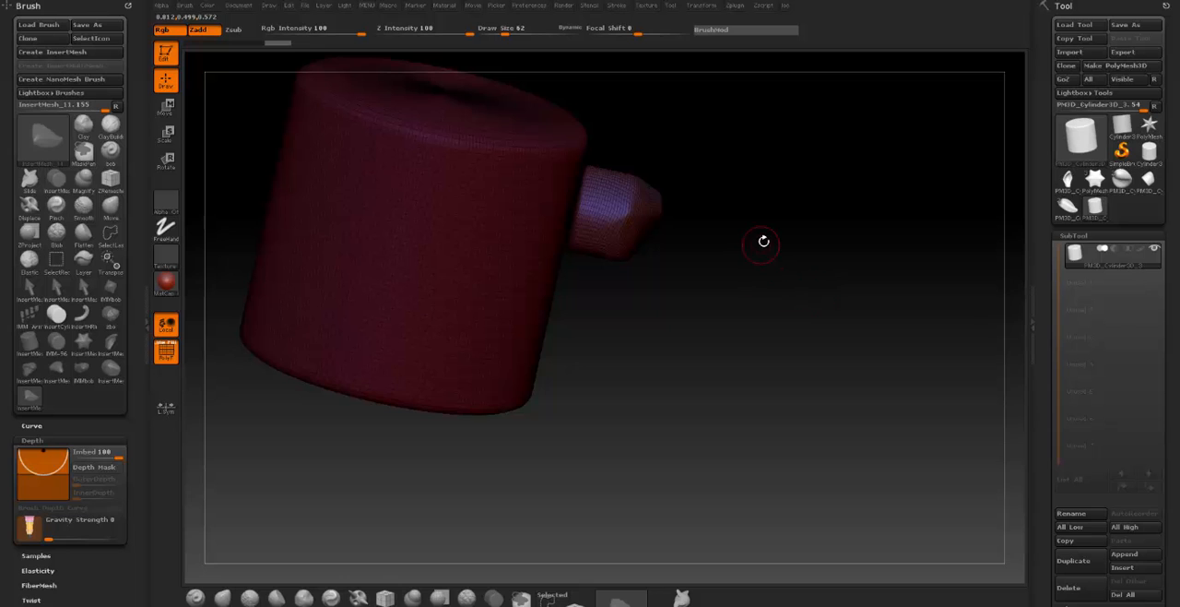
key("ctrl")
left_click_drag(763, 241, 791, 310, "ctrl")
mouse_move(762, 214)
left_mouse_down("ctrl")
mouse_move(755, 392)
mouse_move(706, 319)
mouse_move(727, 369)
mouse_move(714, 290)
mouse_move(728, 273)
left_mouse_up("ctrl")
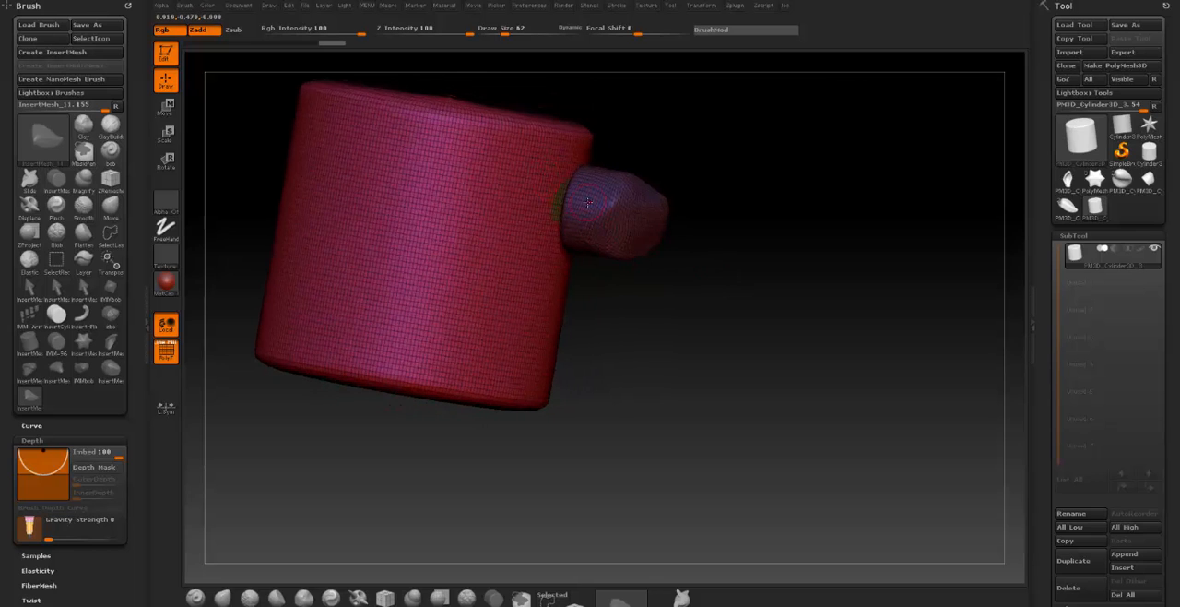
- Undo the mask clearing and the mesh insertion on the cylinder's side
key("ctrl")
key("ctrl+z")
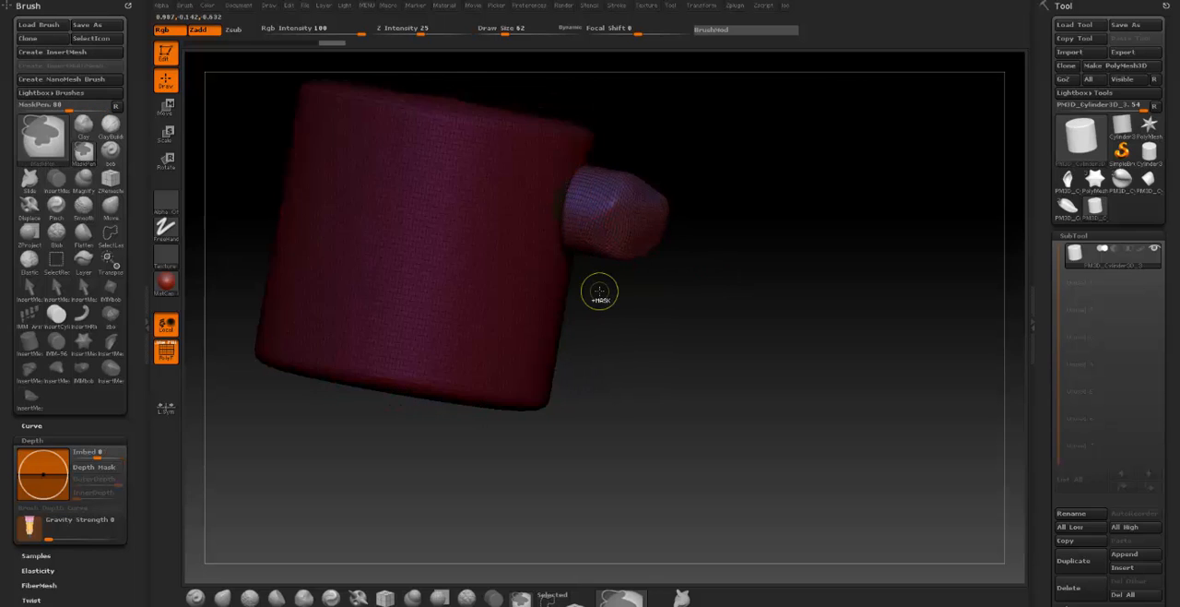
key("ctrl+z")
mouse_move(651, 225)
left_mouse_down()
mouse_move(646, 241)
mouse_move(611, 237)
left_mouse_up()
key("ctrl+z")
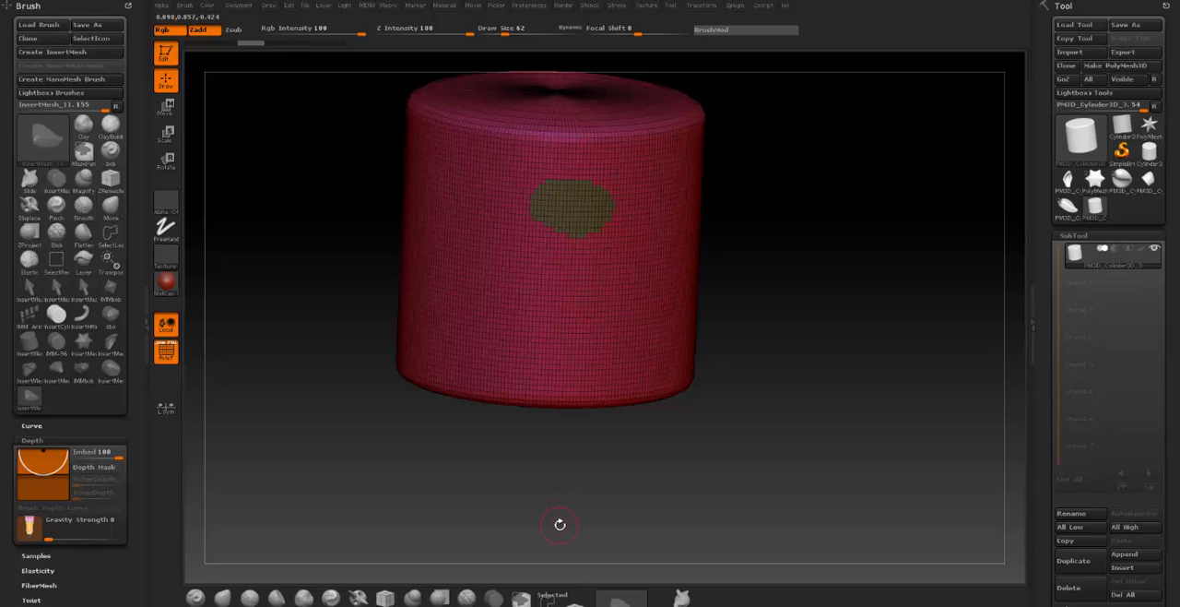
- Select the InsertHRing brush from the brushes for inserting meshes
key("b")
key("m")
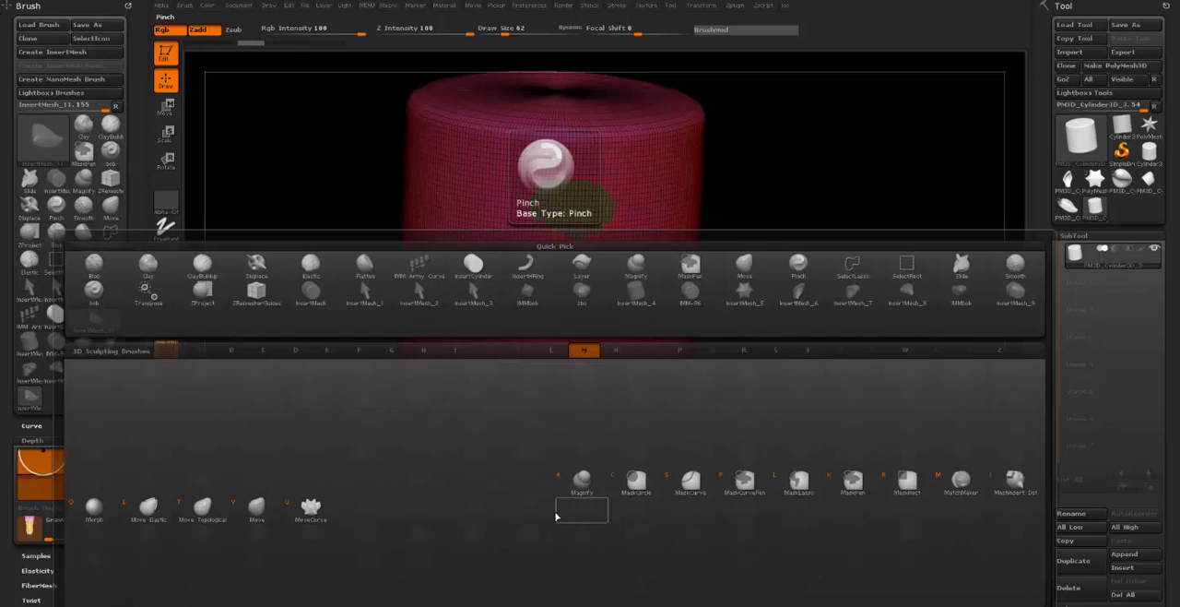
key("i")
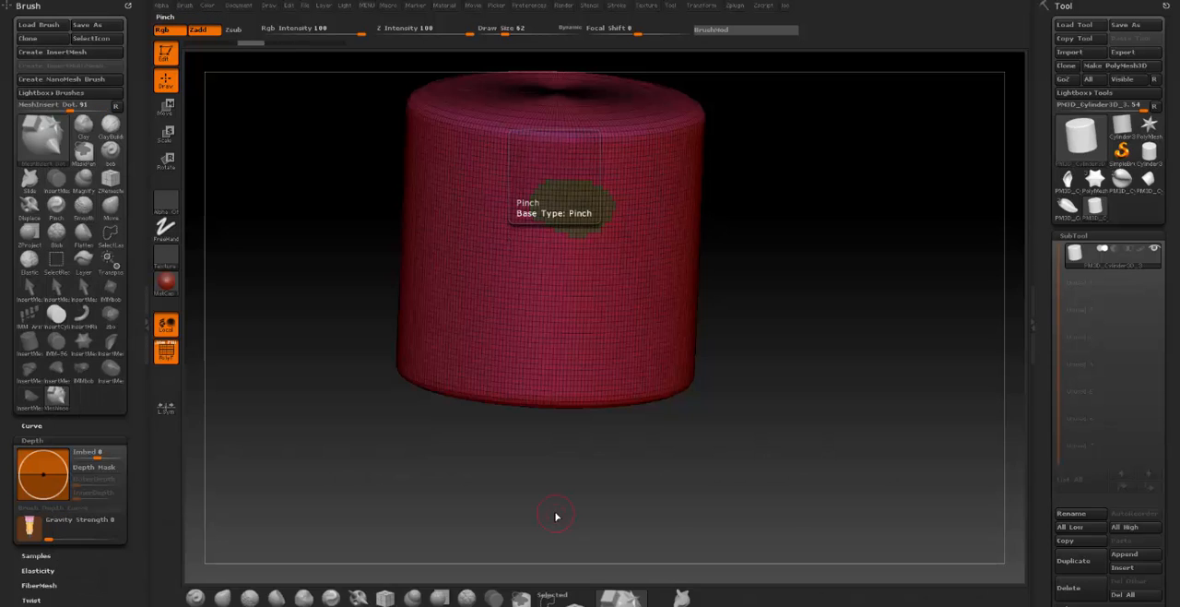
key("b")
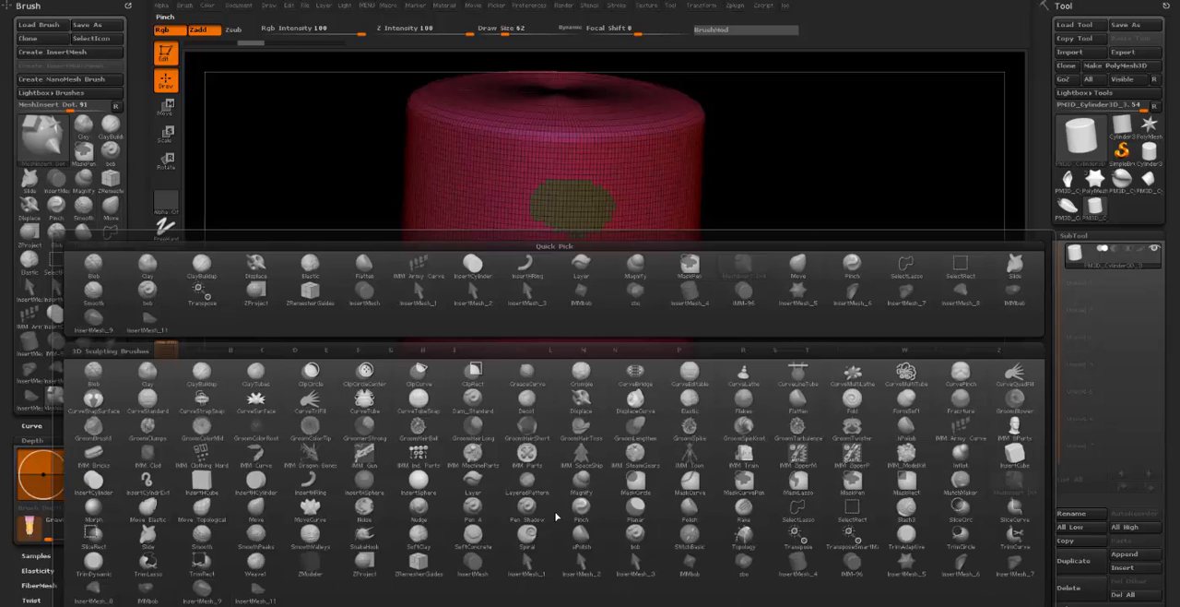
key("i")
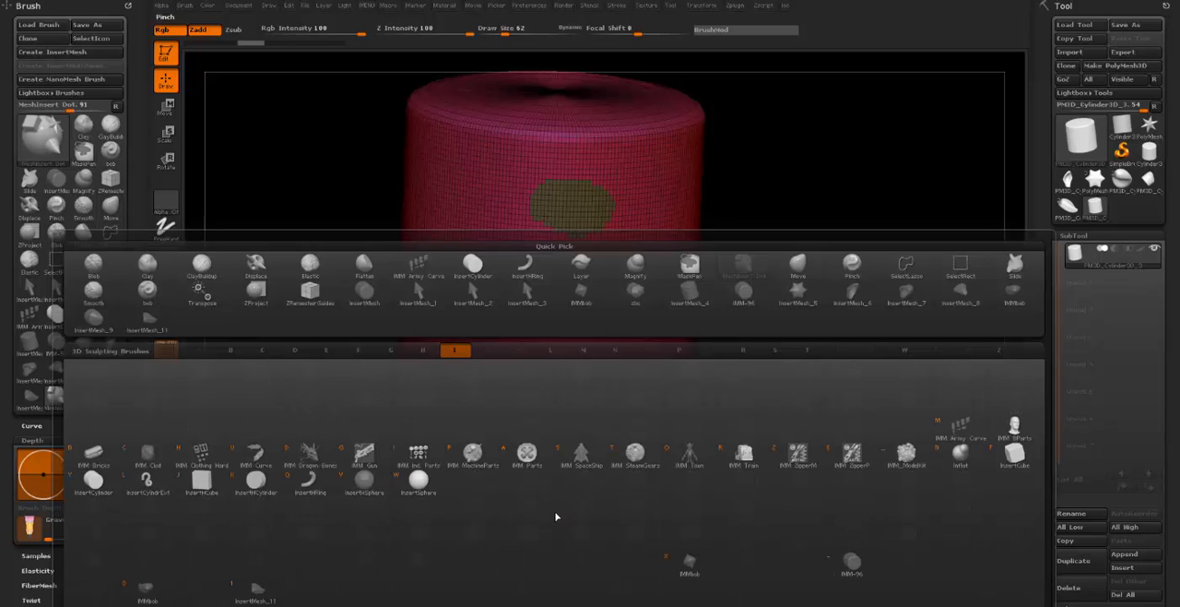
left_click(312, 484)
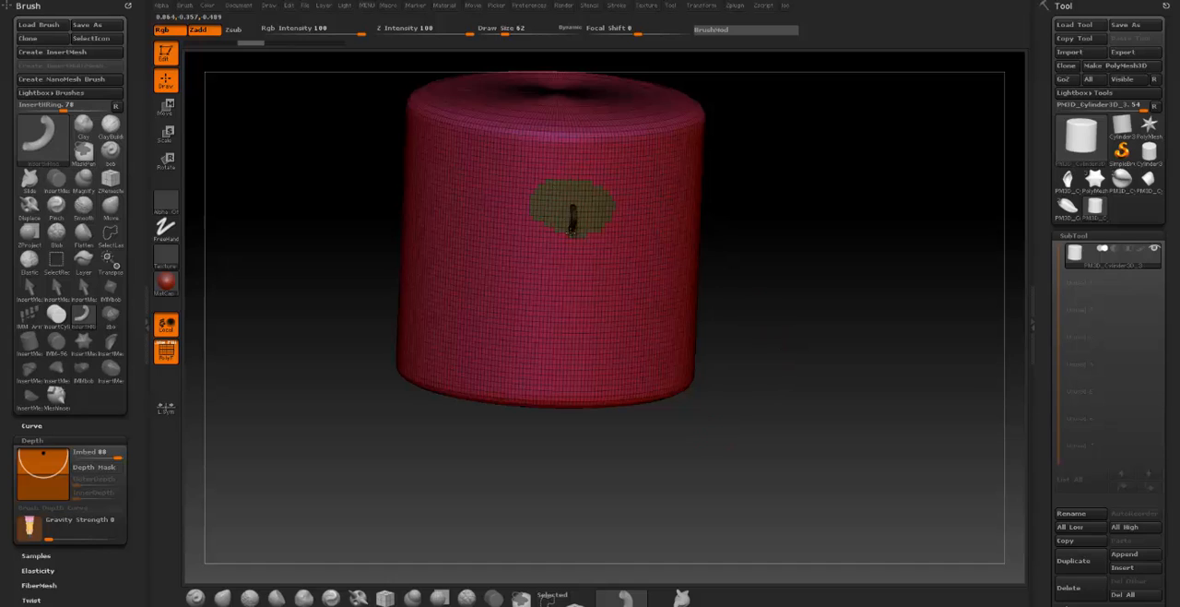
- Insert the half-ring mesh on the small polygroup patch on the cylinder's side
mouse_move(572, 230)
left_mouse_down()
mouse_move(572, 286)
mouse_move(572, 239)
left_mouse_up()
left_click_drag(578, 338, 561, 420)
left_click_drag(791, 291, 863, 254)
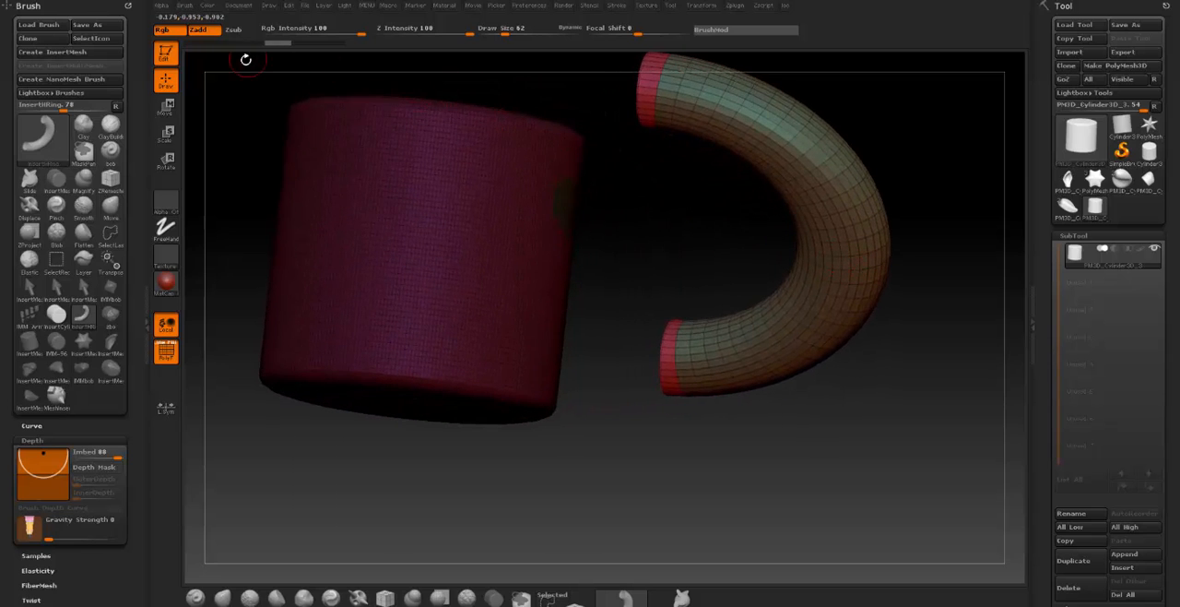
- Move the inserted half ring down and sideways so its upper end sits just in front of the polygroup patch
left_click(167, 108)
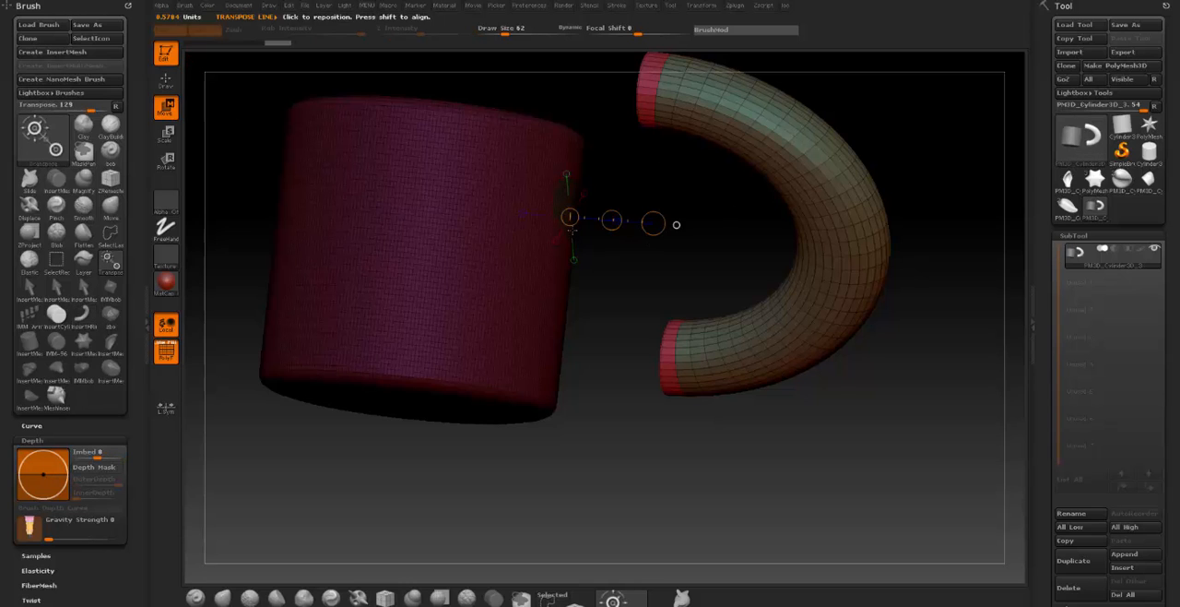
left_click_drag(570, 218, 545, 381)
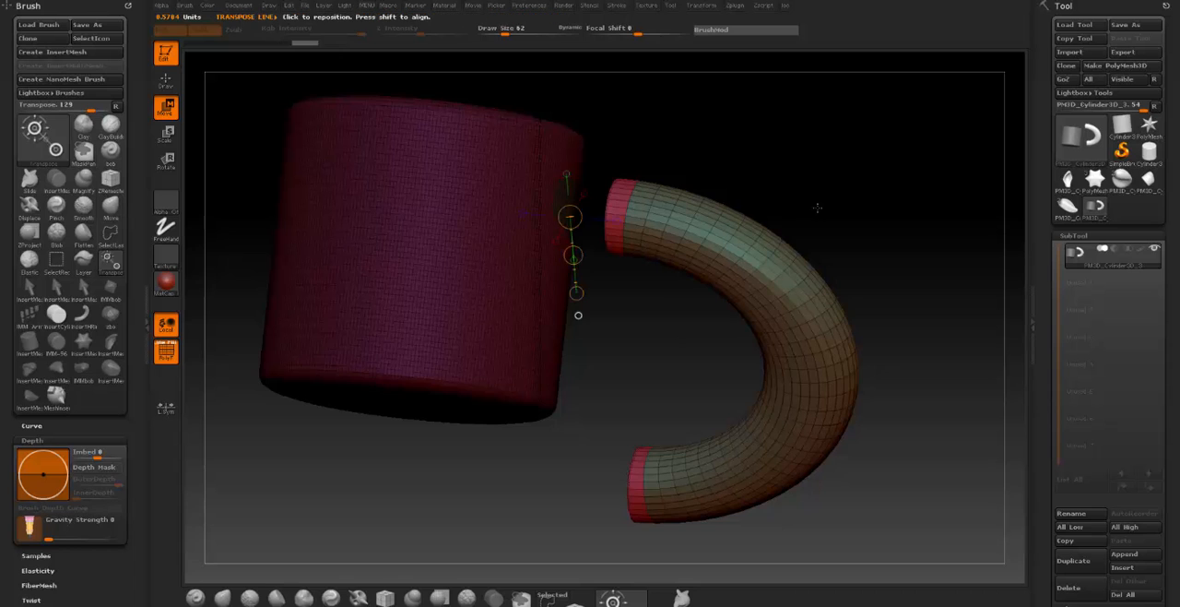
left_click_drag(817, 205, 786, 222)
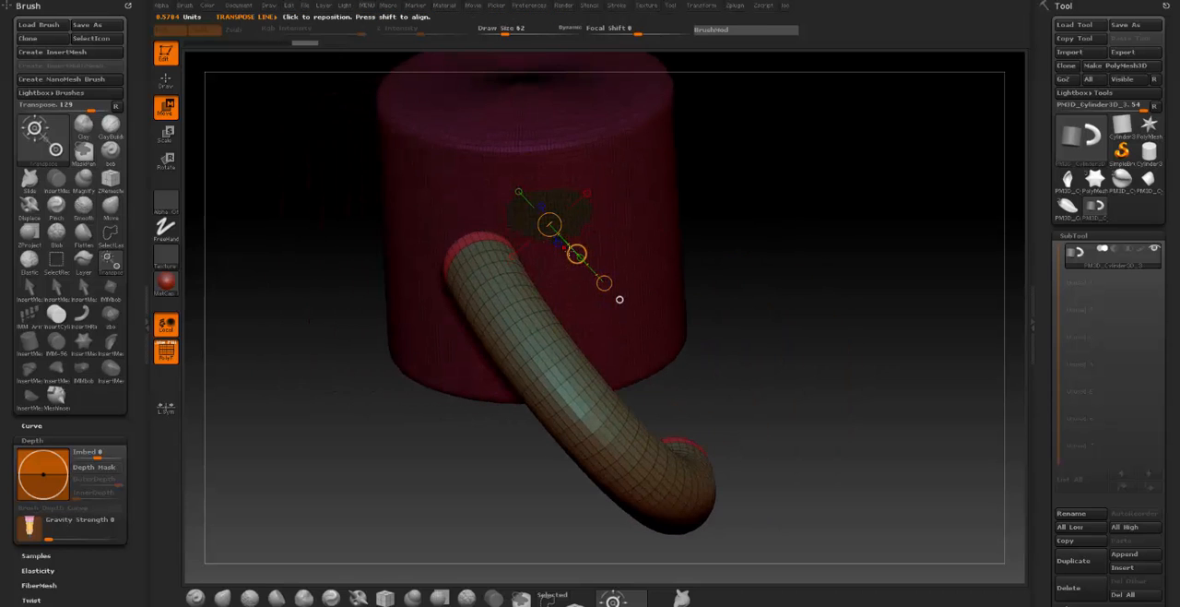
left_click_drag(574, 254, 602, 255)
- Clear the mask to bridge the half ring's upper end to the cylinder's polygroup patch, and undo the bridge
left_click_drag(793, 221, 863, 216, "shift")
mouse_move(857, 174)
left_mouse_down()
mouse_move(840, 253)
mouse_move(871, 223)
left_mouse_up()
mouse_move(842, 173)
left_mouse_down("ctrl")
mouse_move(848, 231)
mouse_move(759, 179)
mouse_move(747, 184)
mouse_move(751, 275)
mouse_move(694, 202)
mouse_move(777, 157)
mouse_move(586, 161)
left_mouse_up("ctrl")
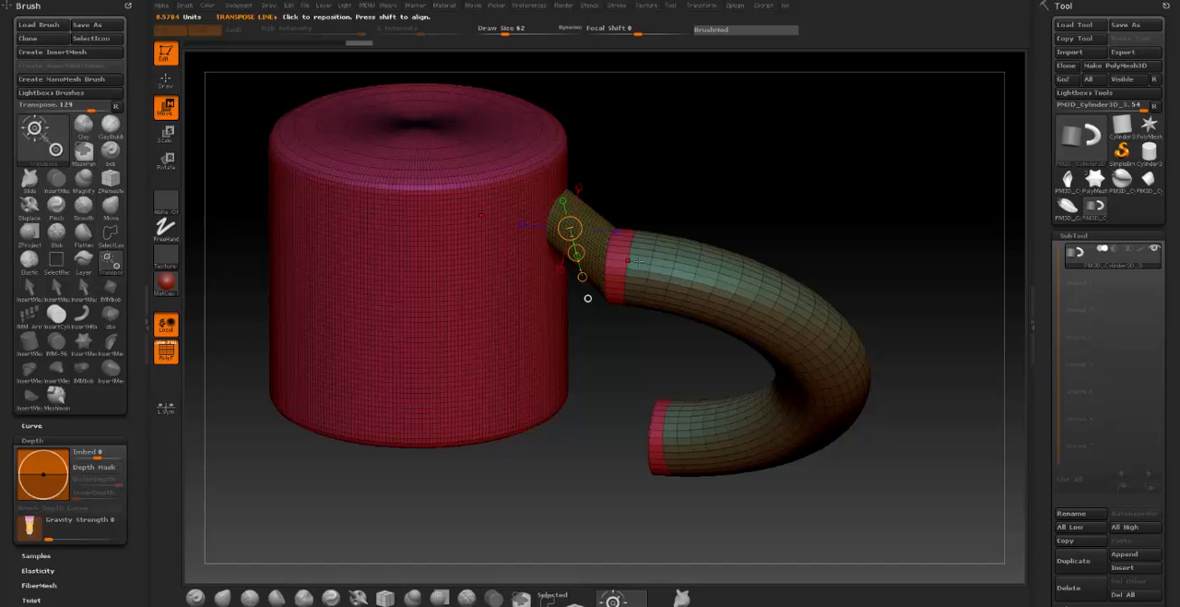
key("ctrl+z")
key("ctrl+z")
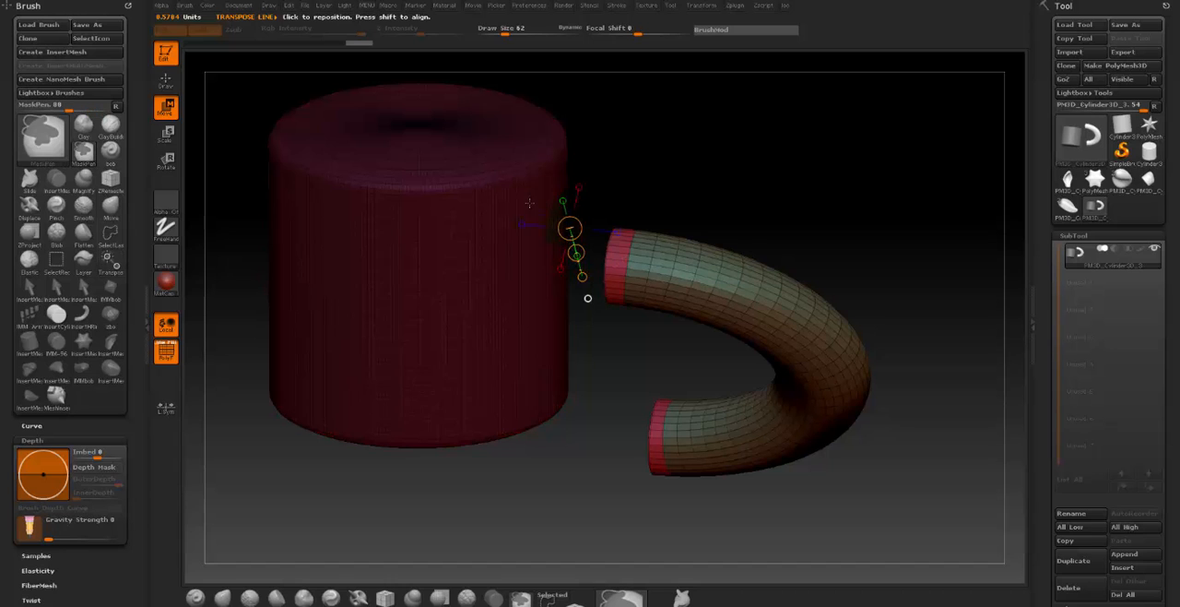